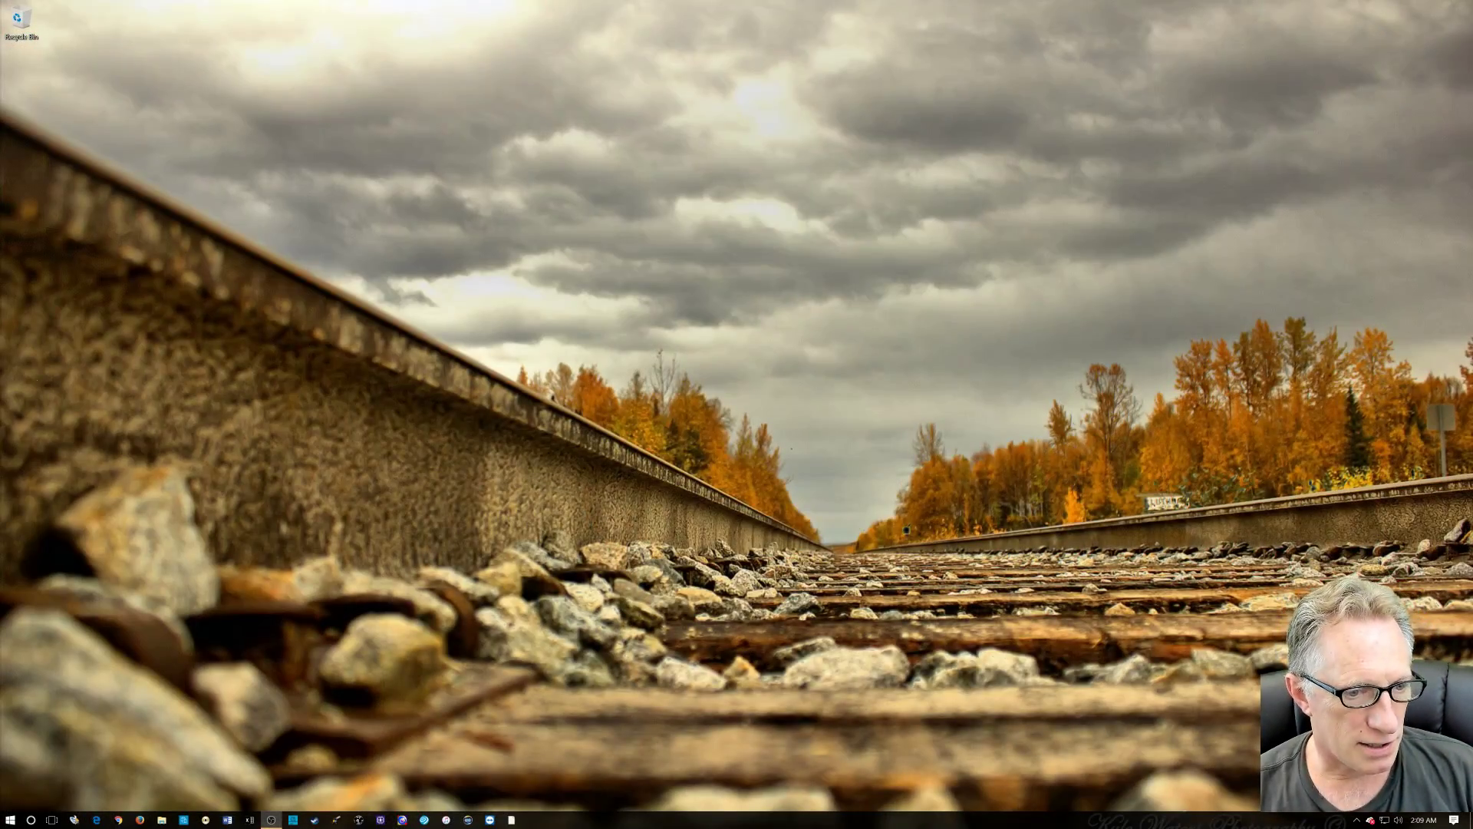
Launch Chrome, open getmonero.org from the Crypto currencies bookmarks, and scroll through the homepage.
left_click(117, 819)
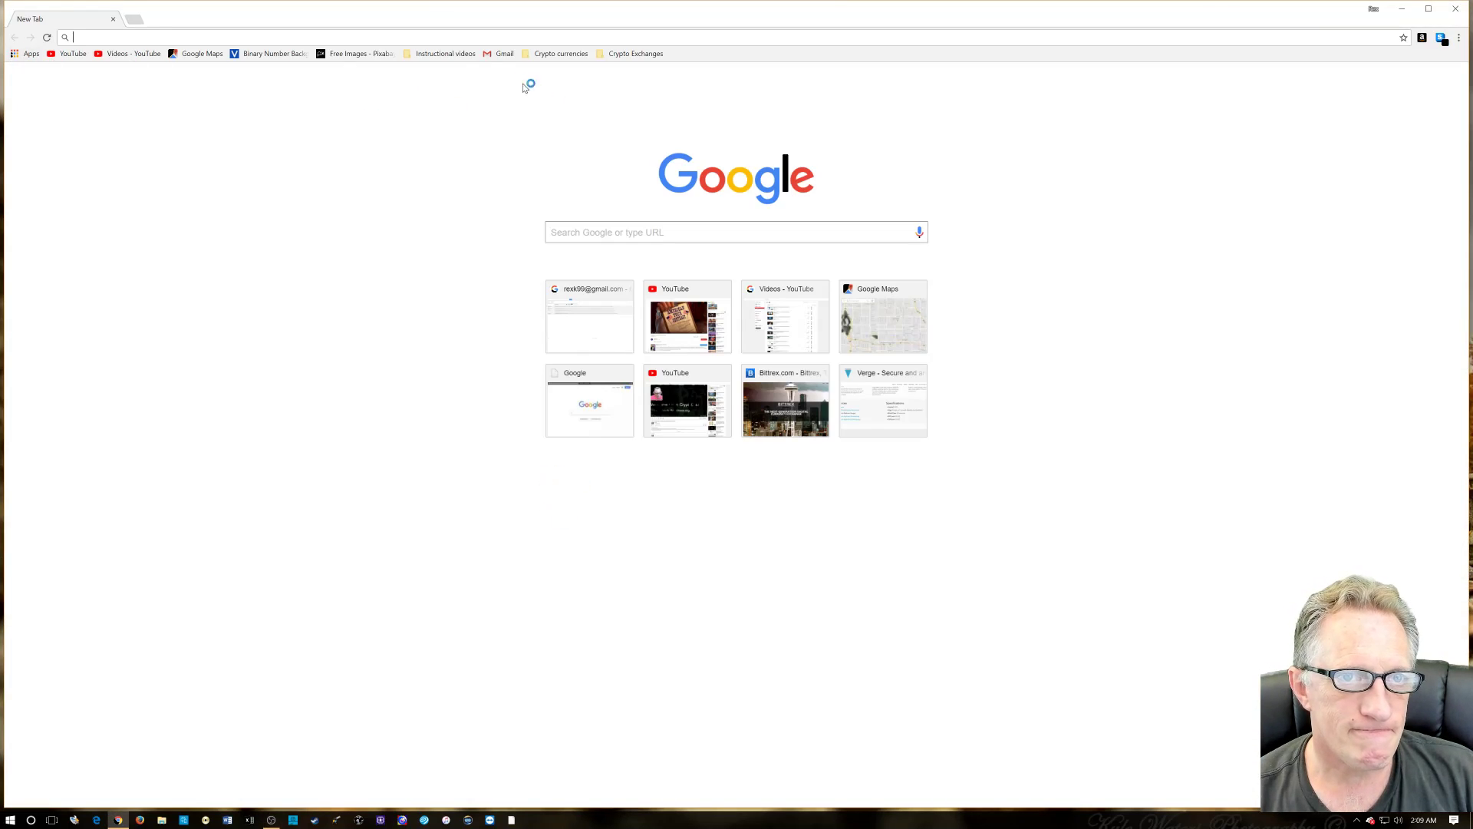
left_click(557, 53)
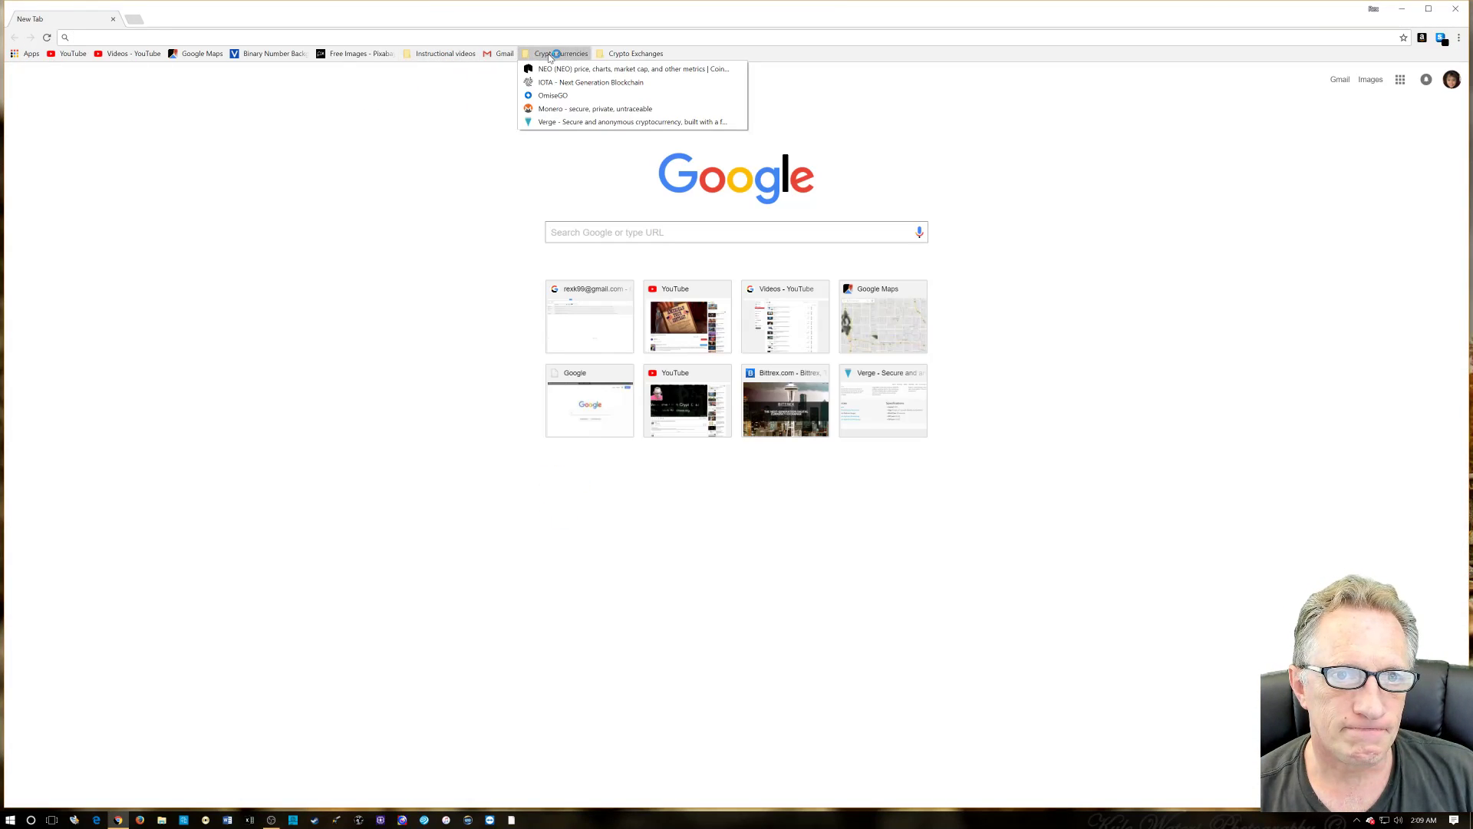
left_click(572, 115)
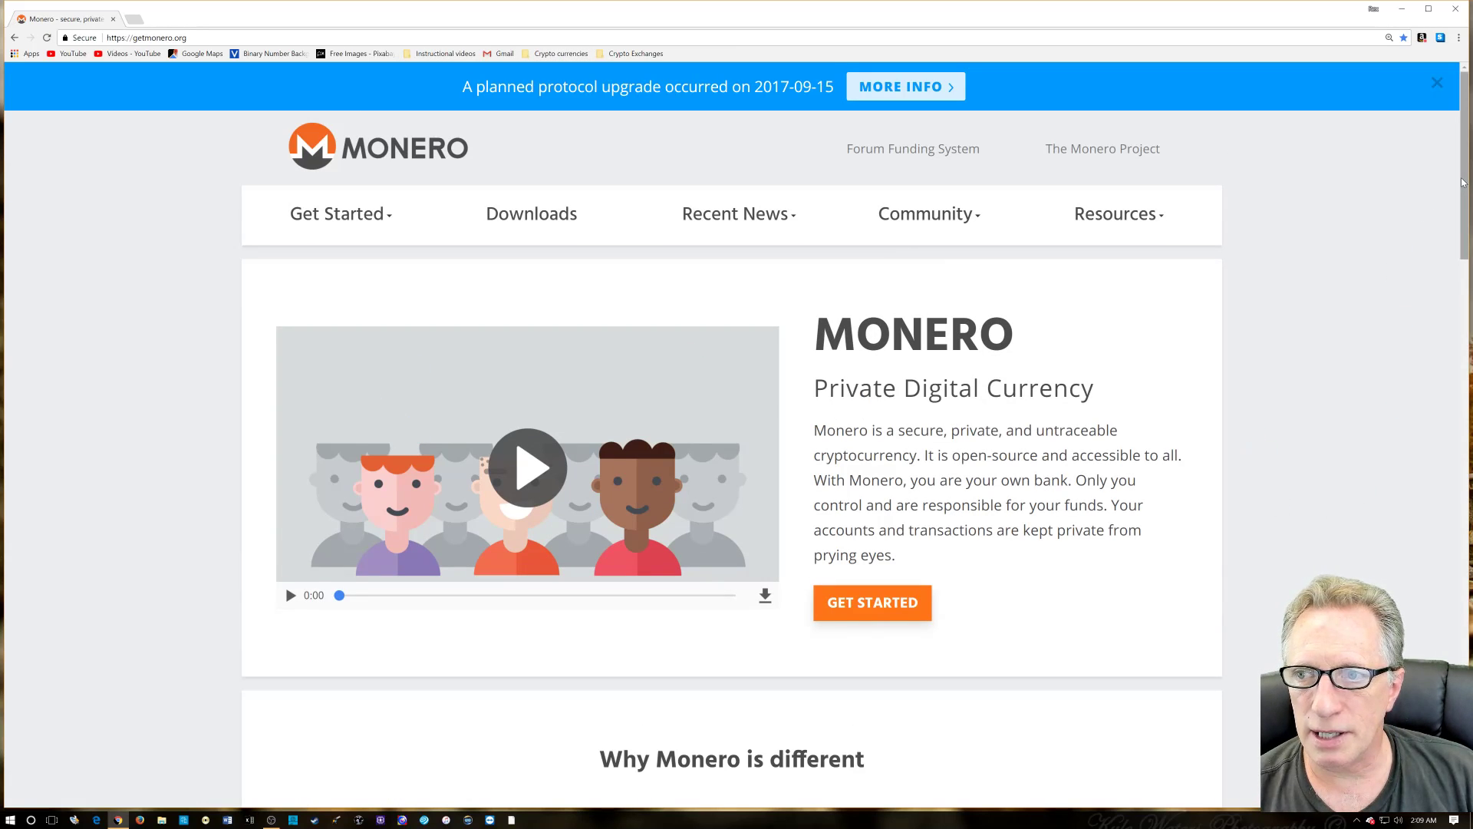
scroll(1463, 189, "down", 1)
scroll(1462, 190, "up", 1)
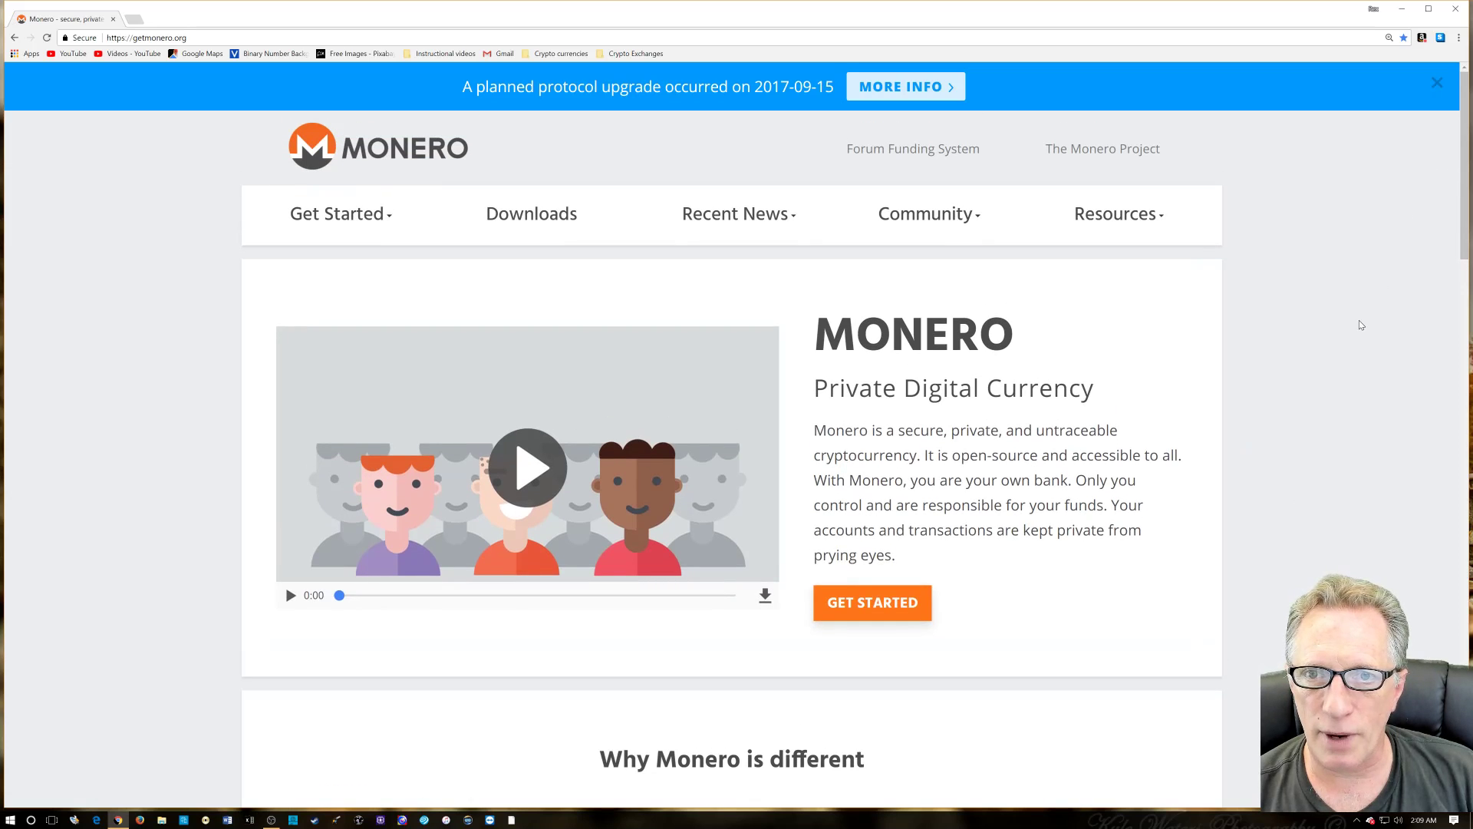
mouse_move(1468, 169)
left_mouse_down()
mouse_move(1465, 284)
mouse_move(1460, 140)
mouse_move(1468, 331)
mouse_move(1471, 159)
left_mouse_up()
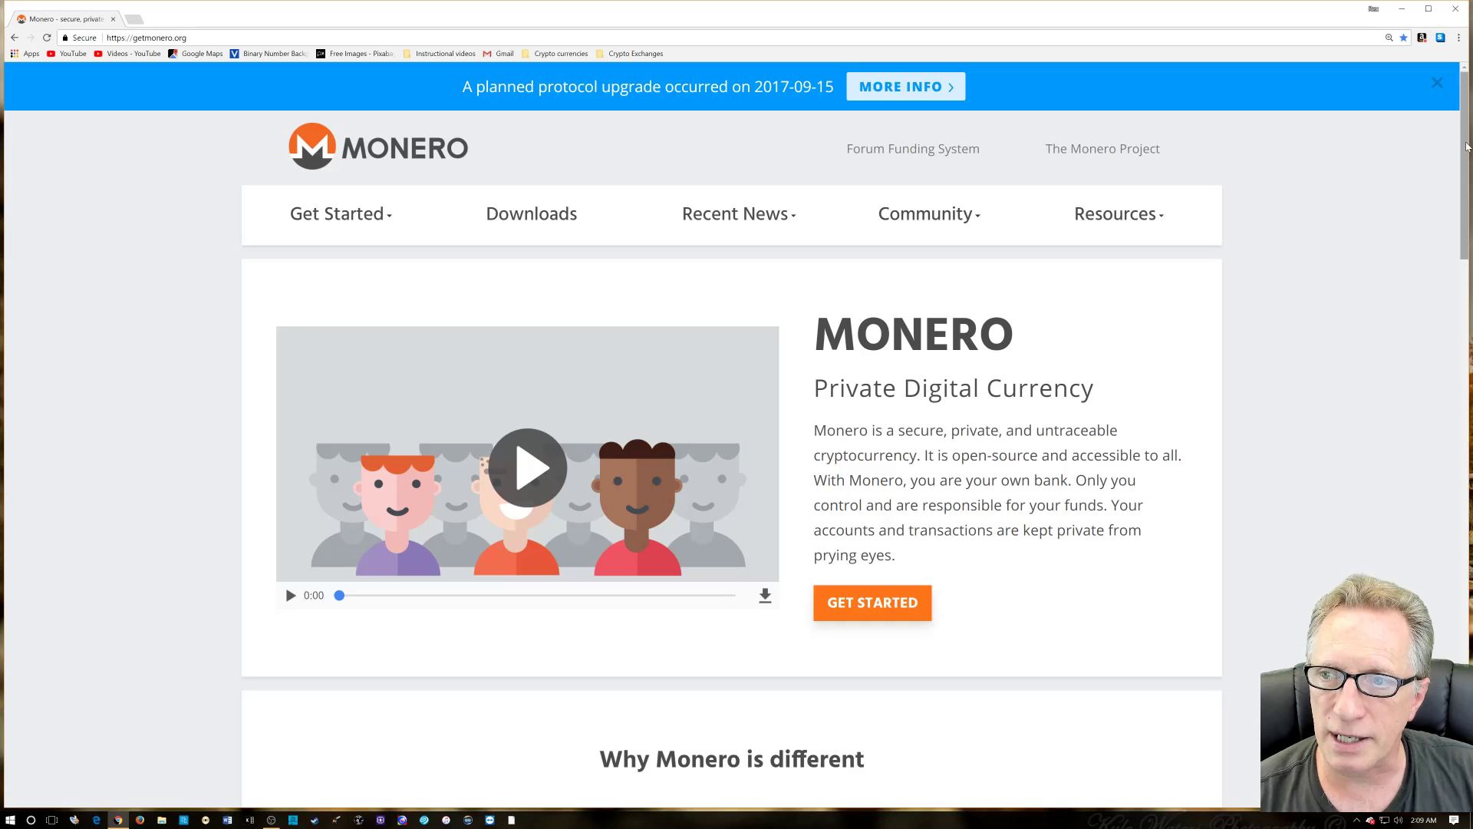
left_click_drag(1467, 148, 1463, 131)
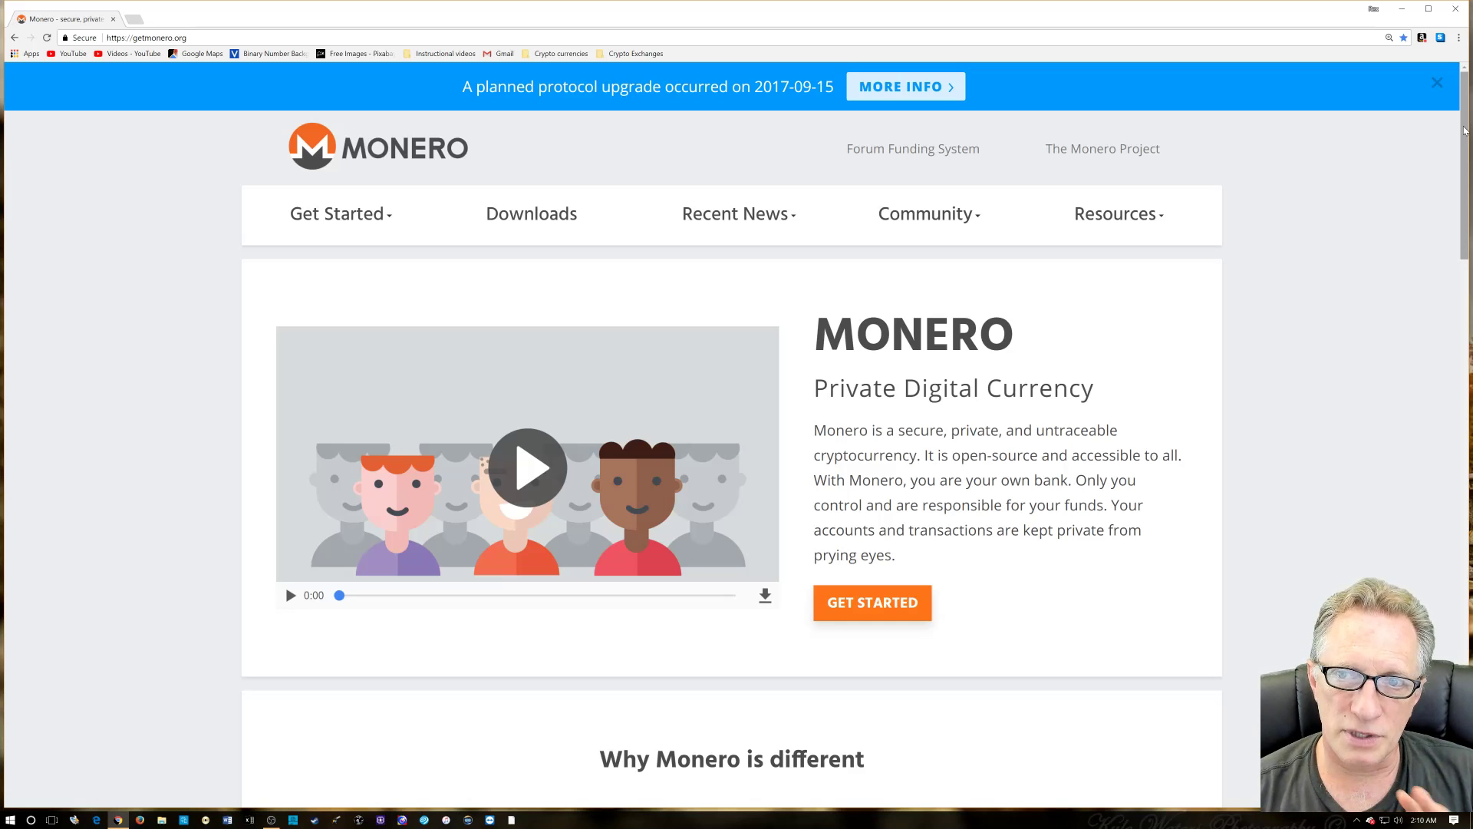
left_click_drag(1459, 141, 1438, 390)
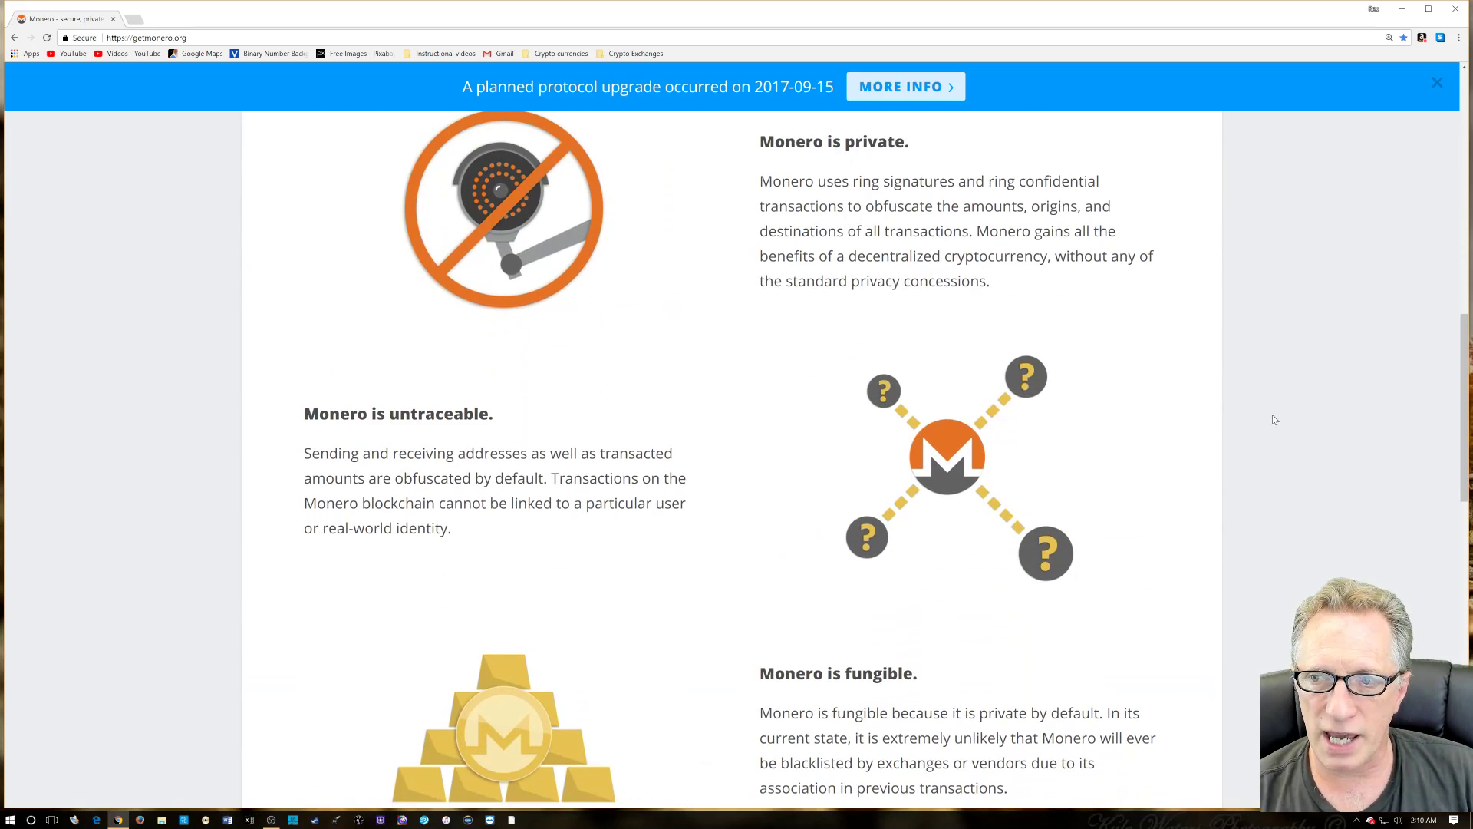
left_click_drag(1462, 476, 1461, 234)
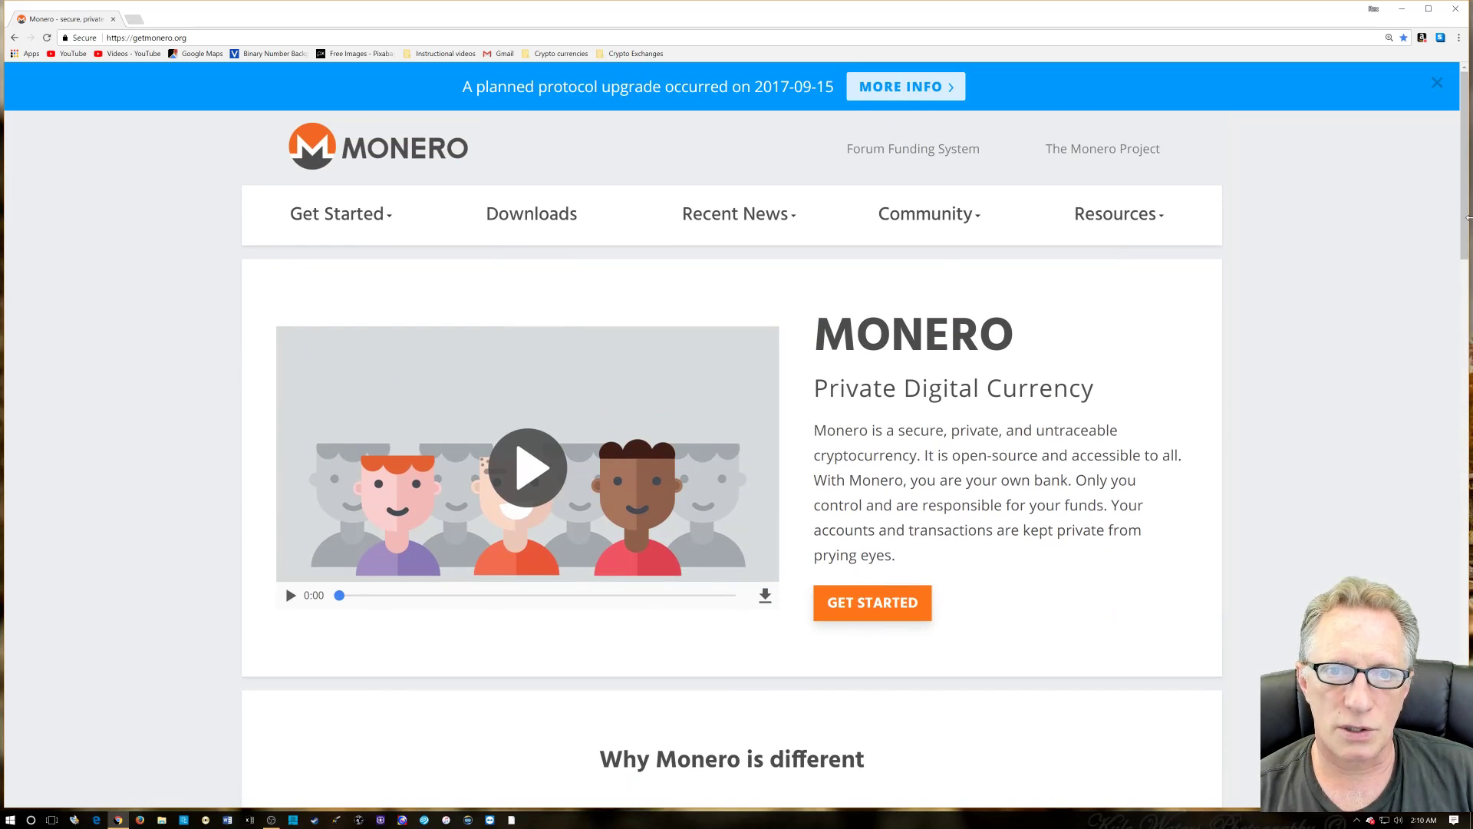
Save the Windows 64-bit GUI wallet zip from the Downloads page into D:\Software\Monero.
left_click(529, 227)
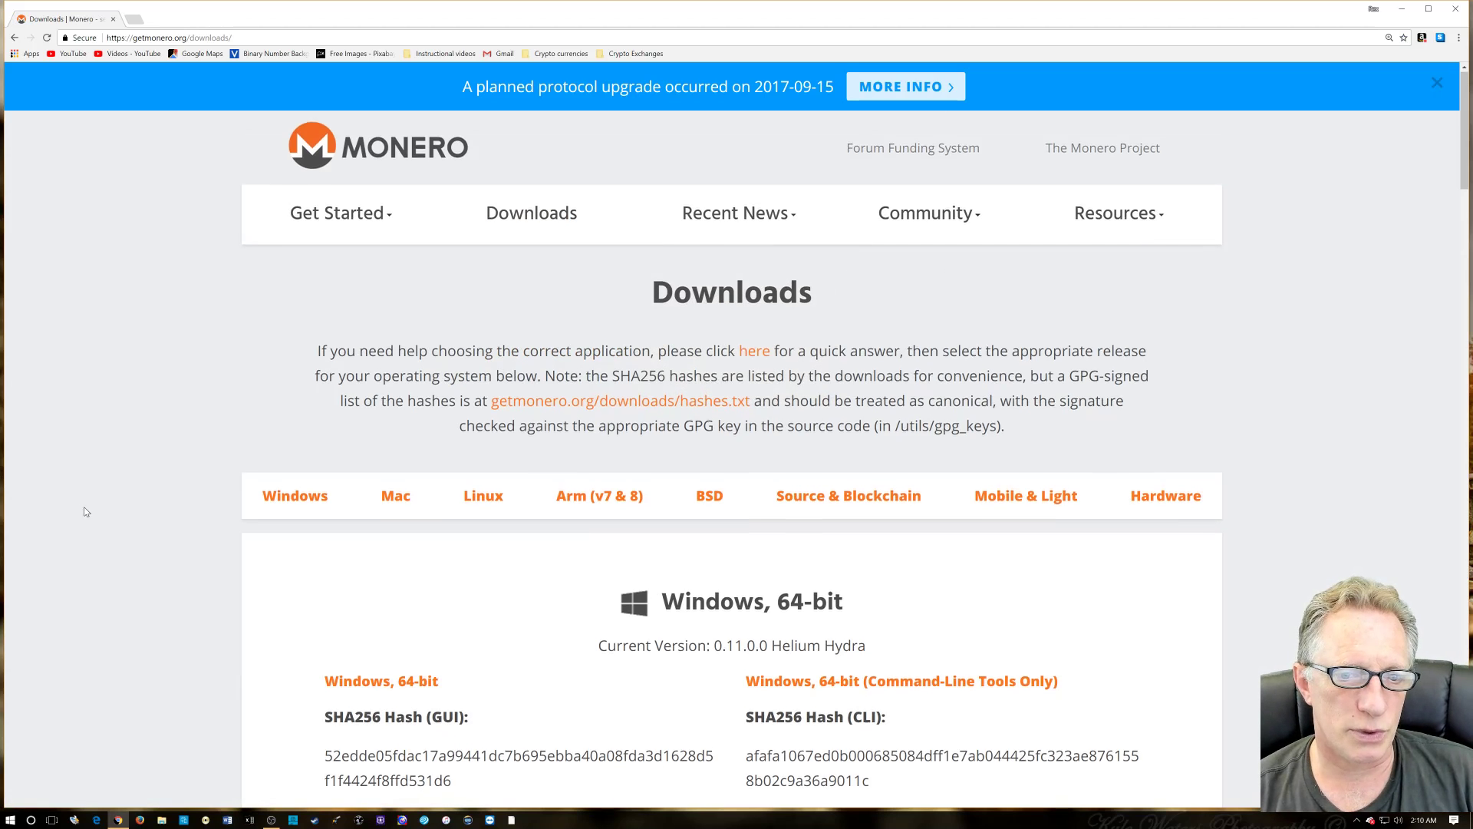
scroll(91, 508, "down", 4)
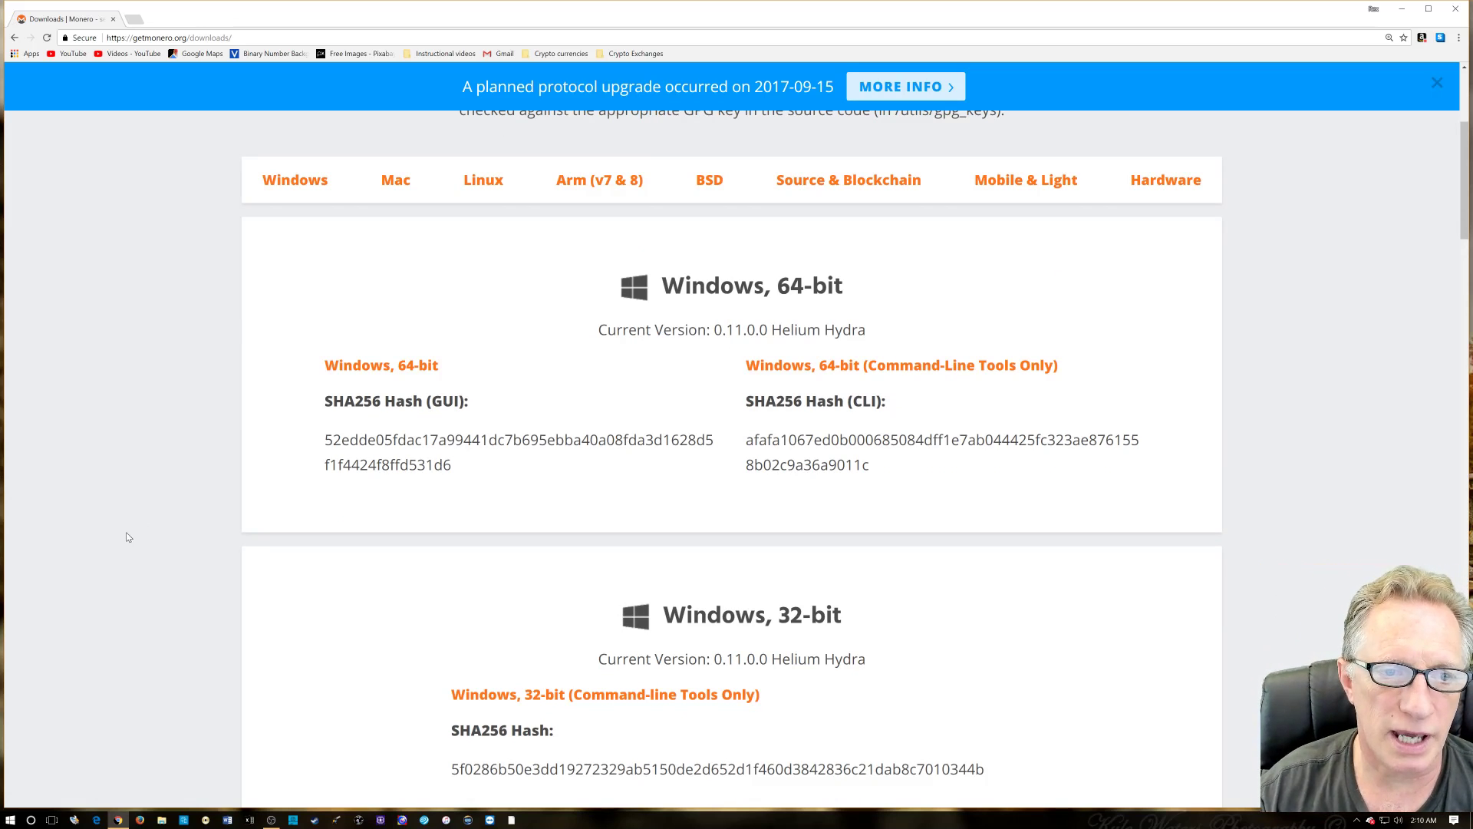
left_click(386, 370)
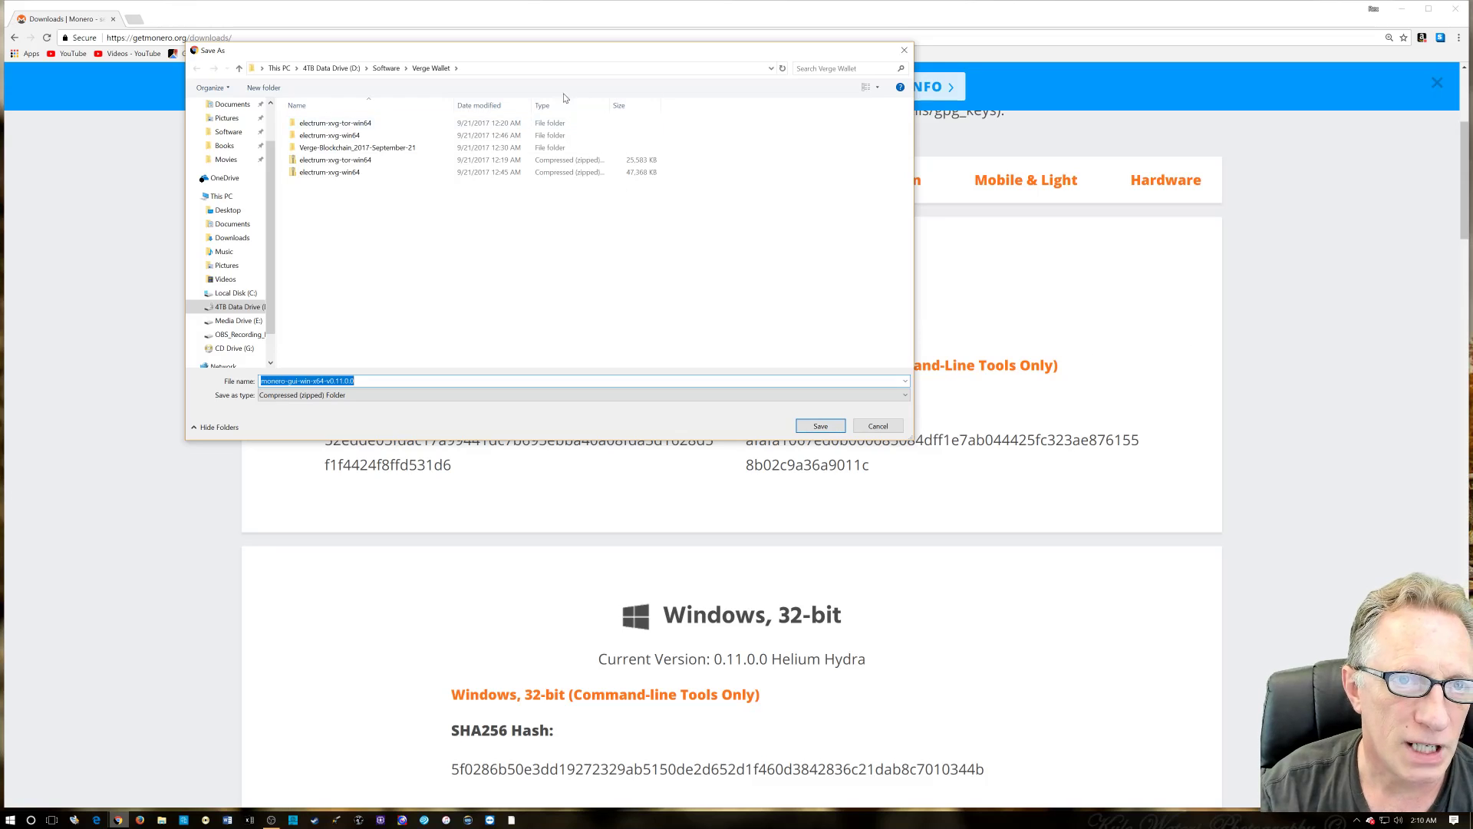
left_click(386, 67)
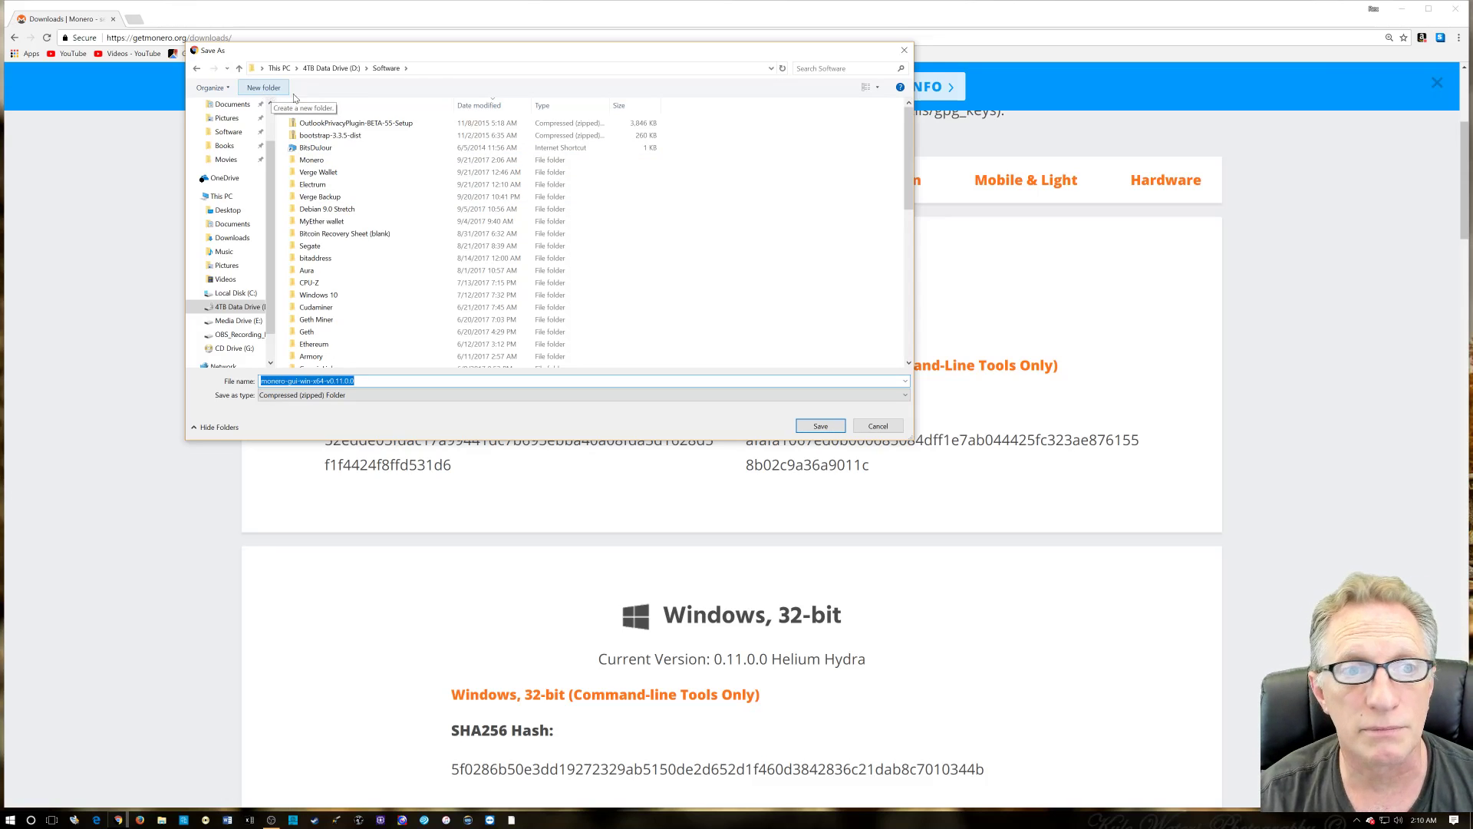
double_click(365, 160)
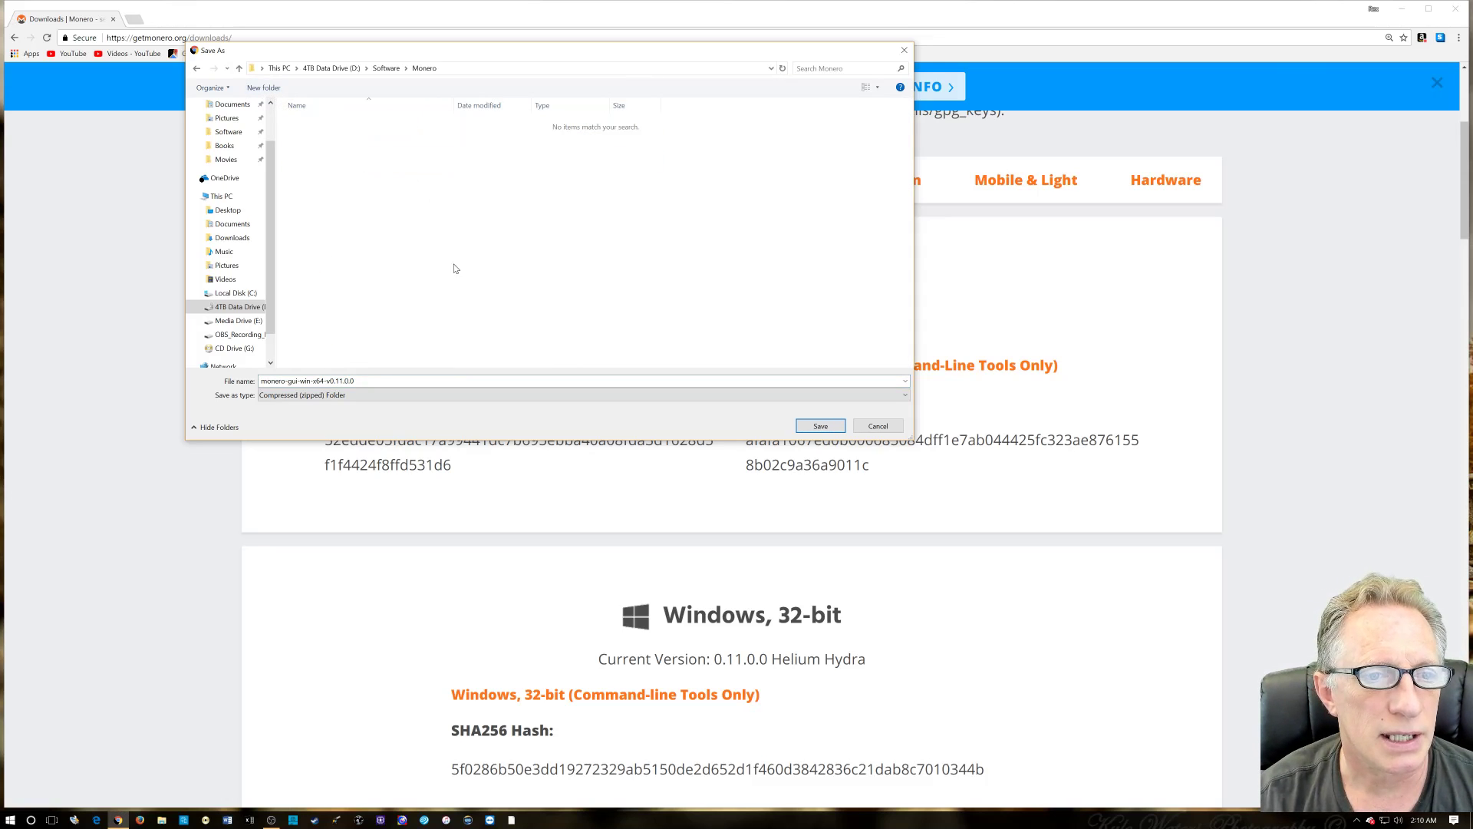
left_click(821, 426)
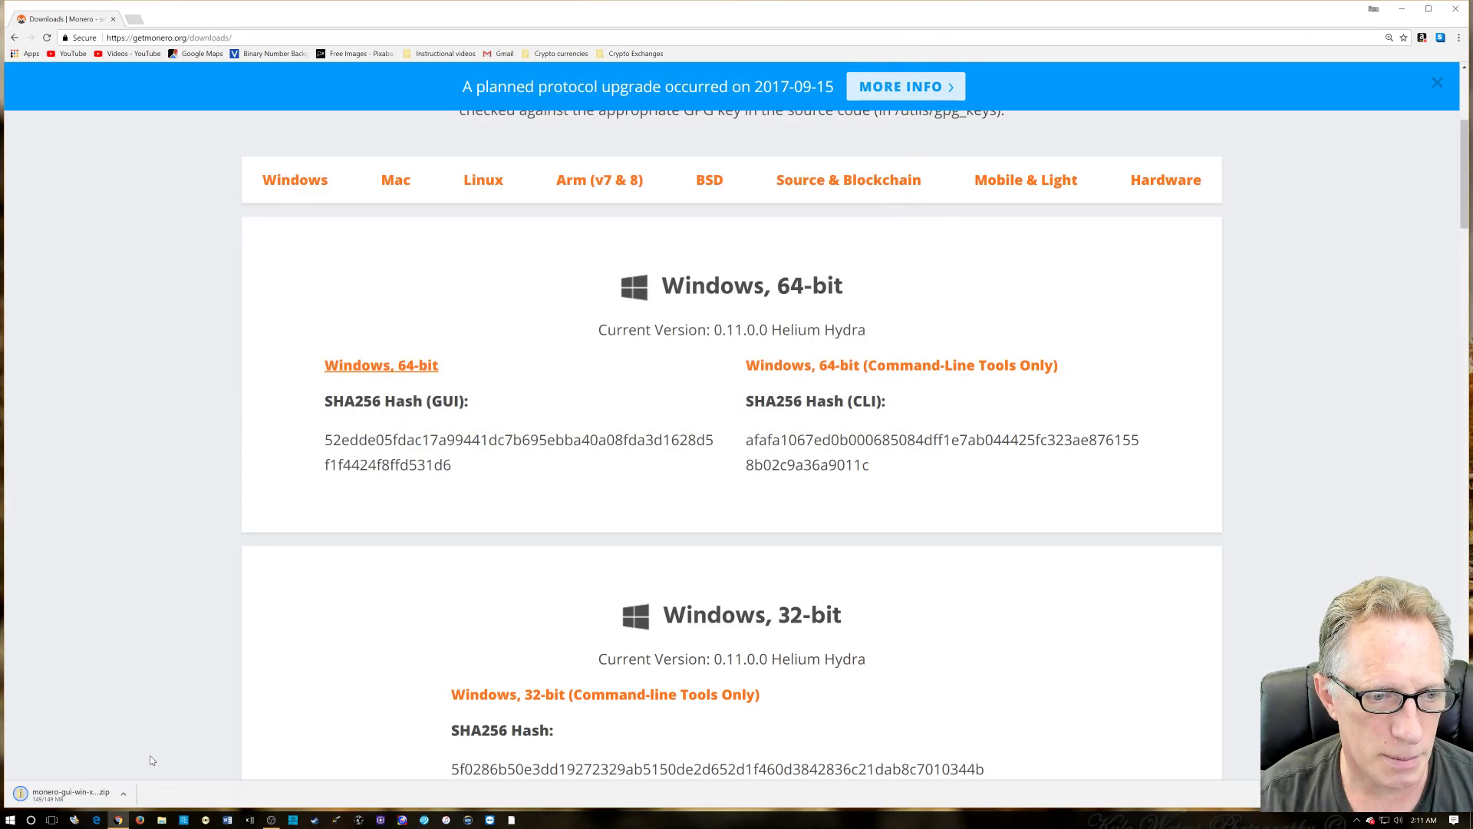
left_click(125, 795)
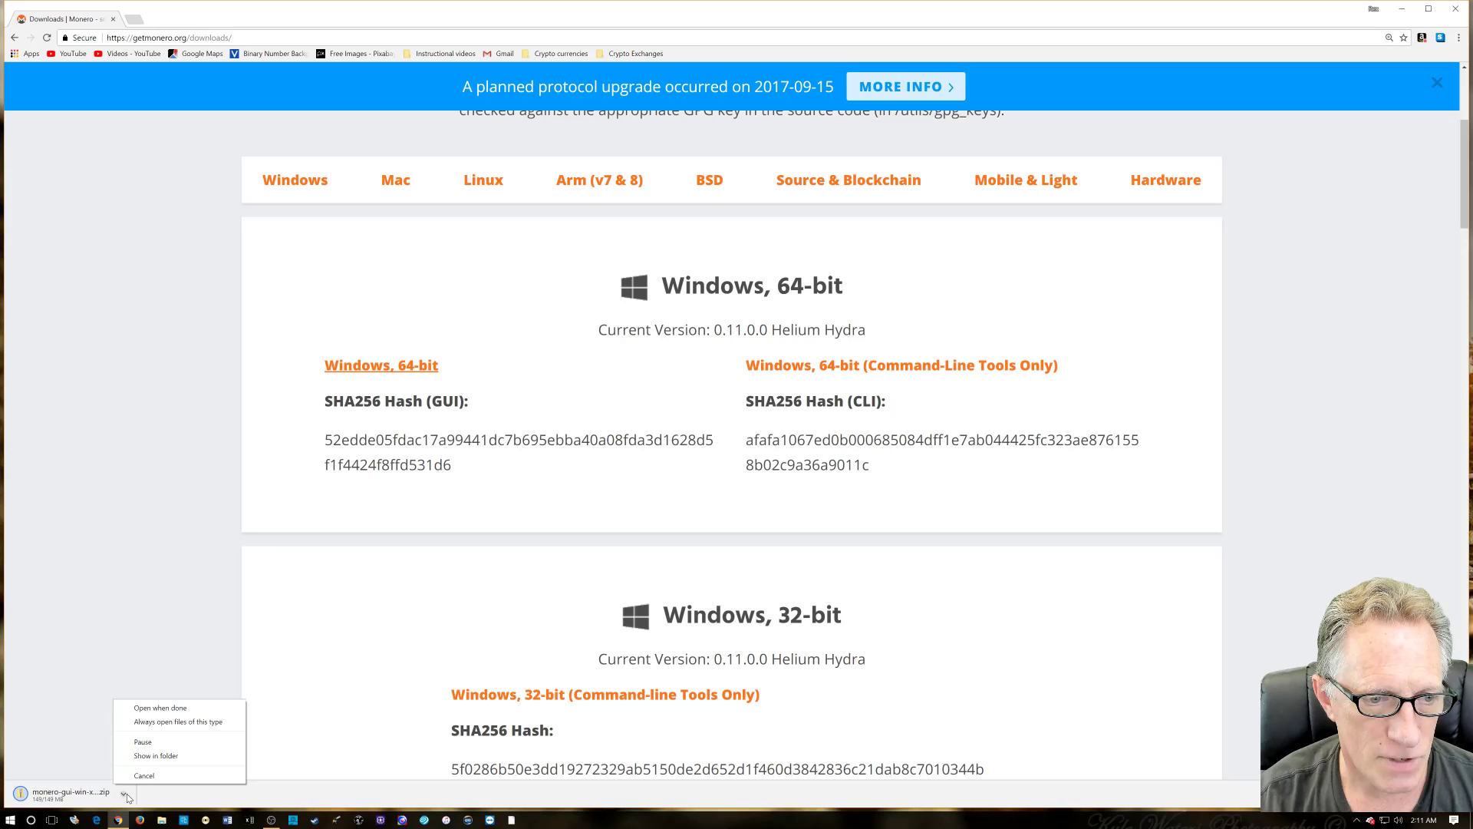
left_click(176, 757)
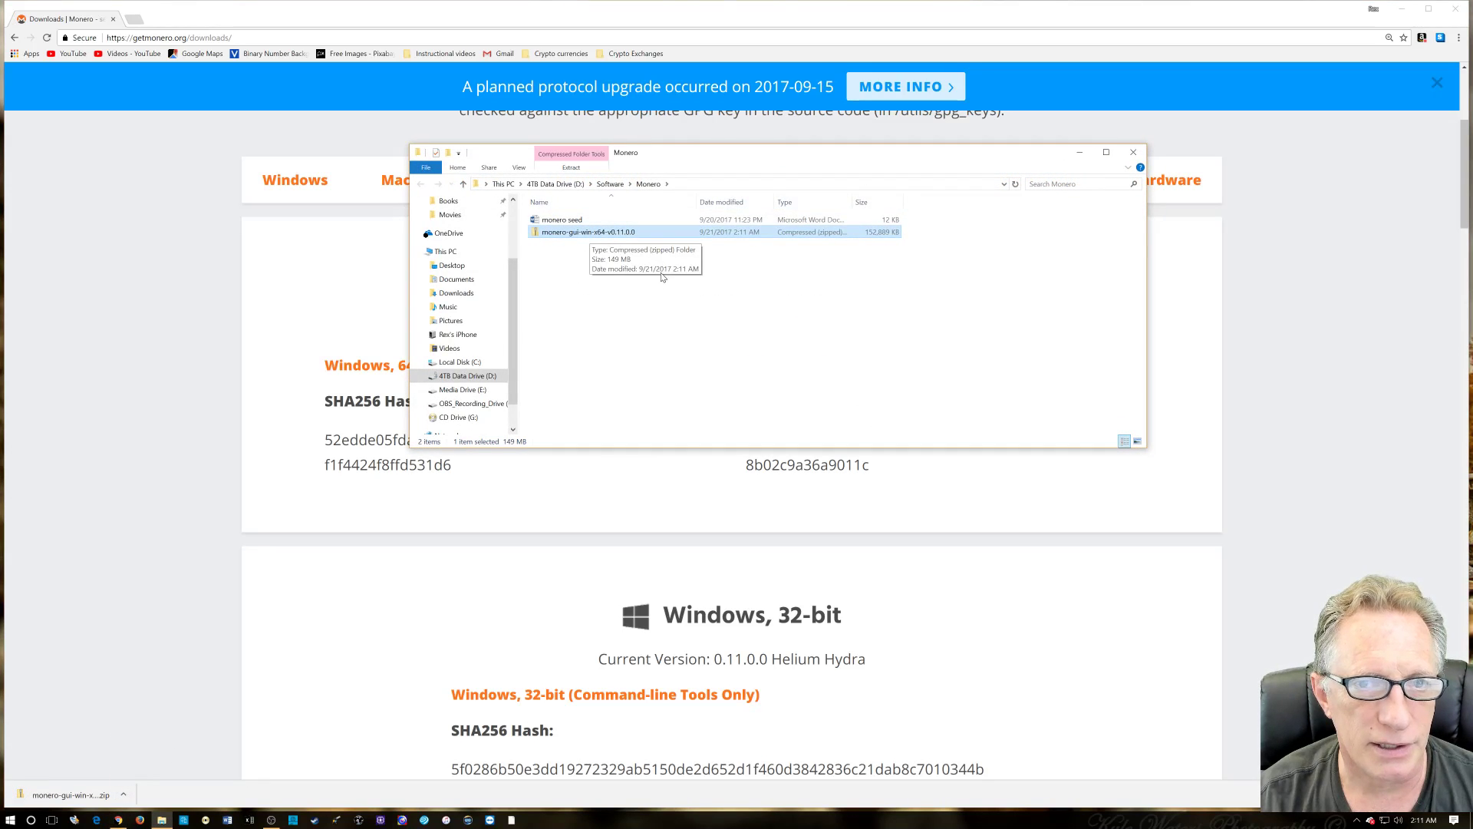
left_click(160, 359)
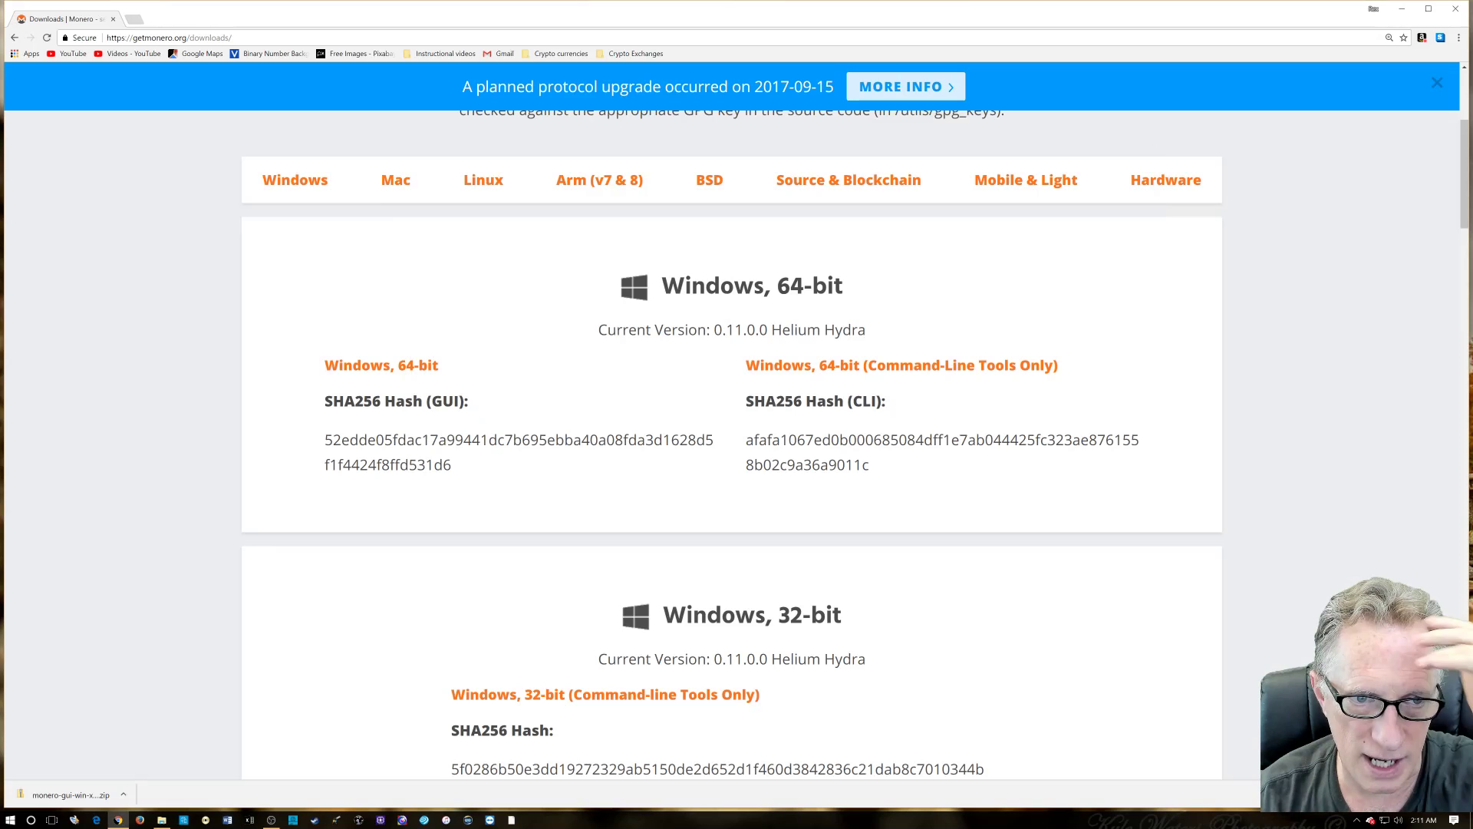
left_click_drag(326, 440, 453, 468)
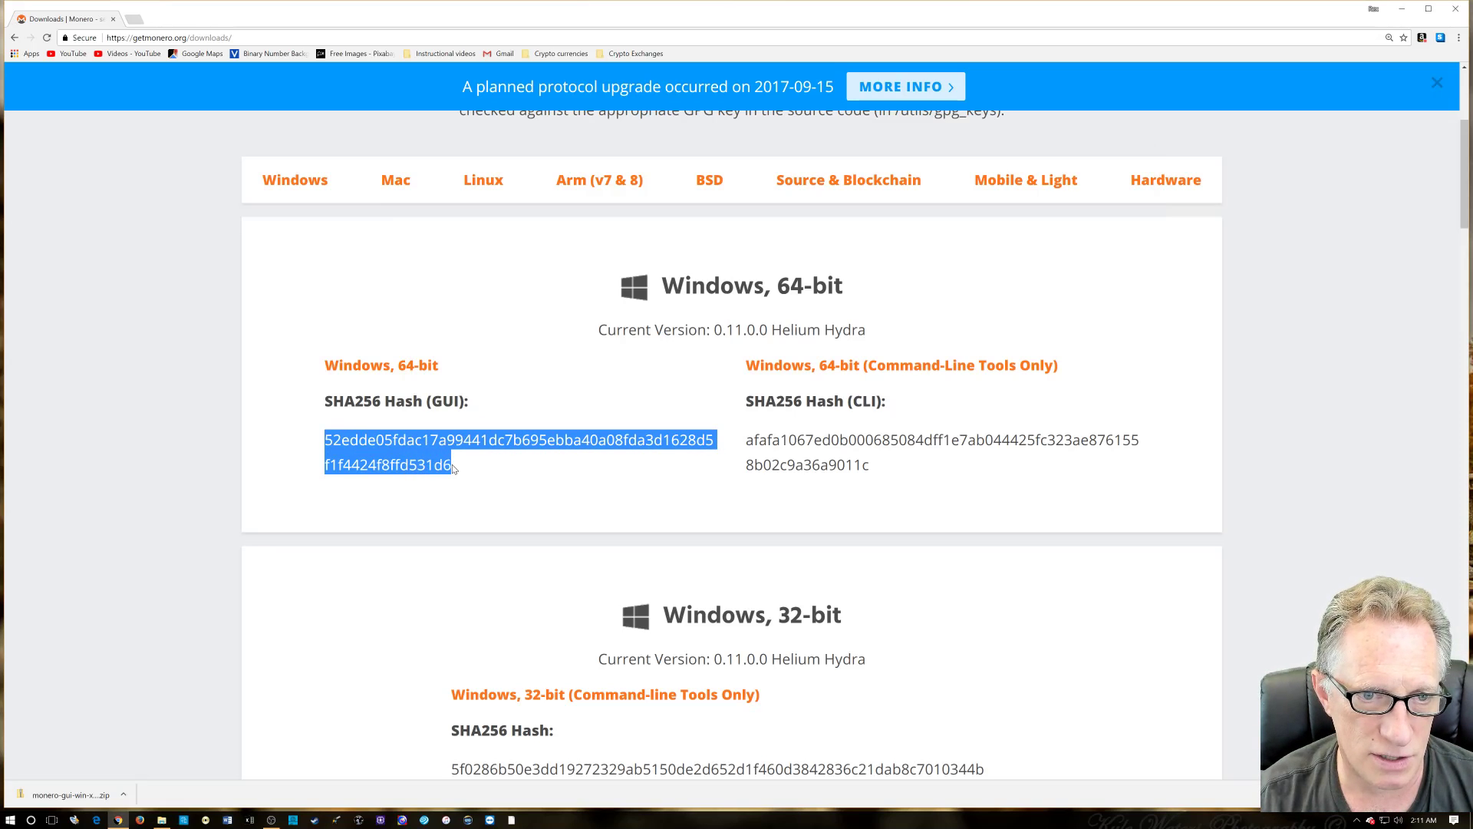
left_click(277, 455)
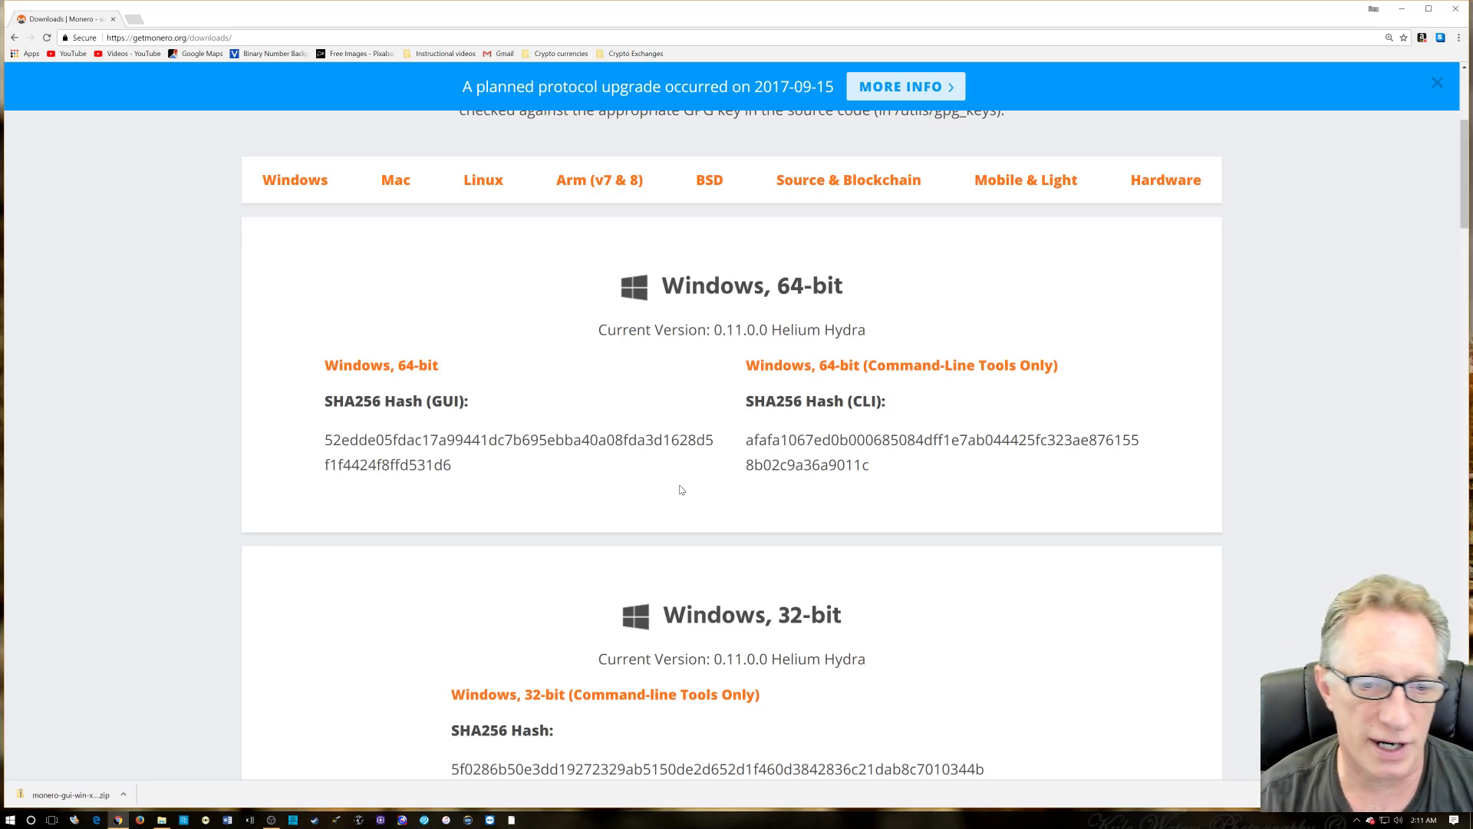
Load monero-gui-win-x64-v0.11.0.0.zip from D:\Software\Monero into the checksum utility to hash it.
left_click(512, 820)
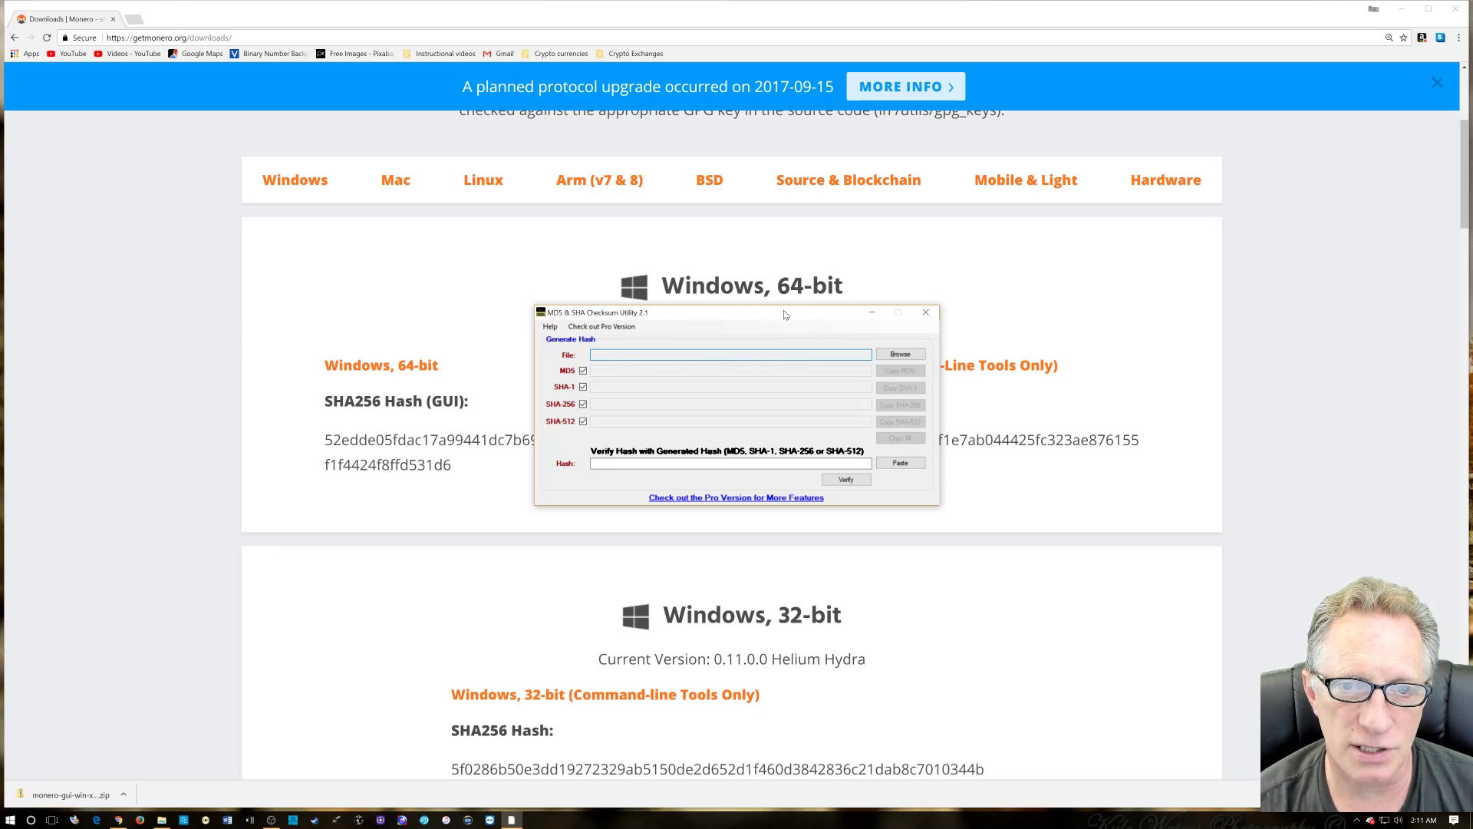
left_click_drag(808, 312, 808, 287)
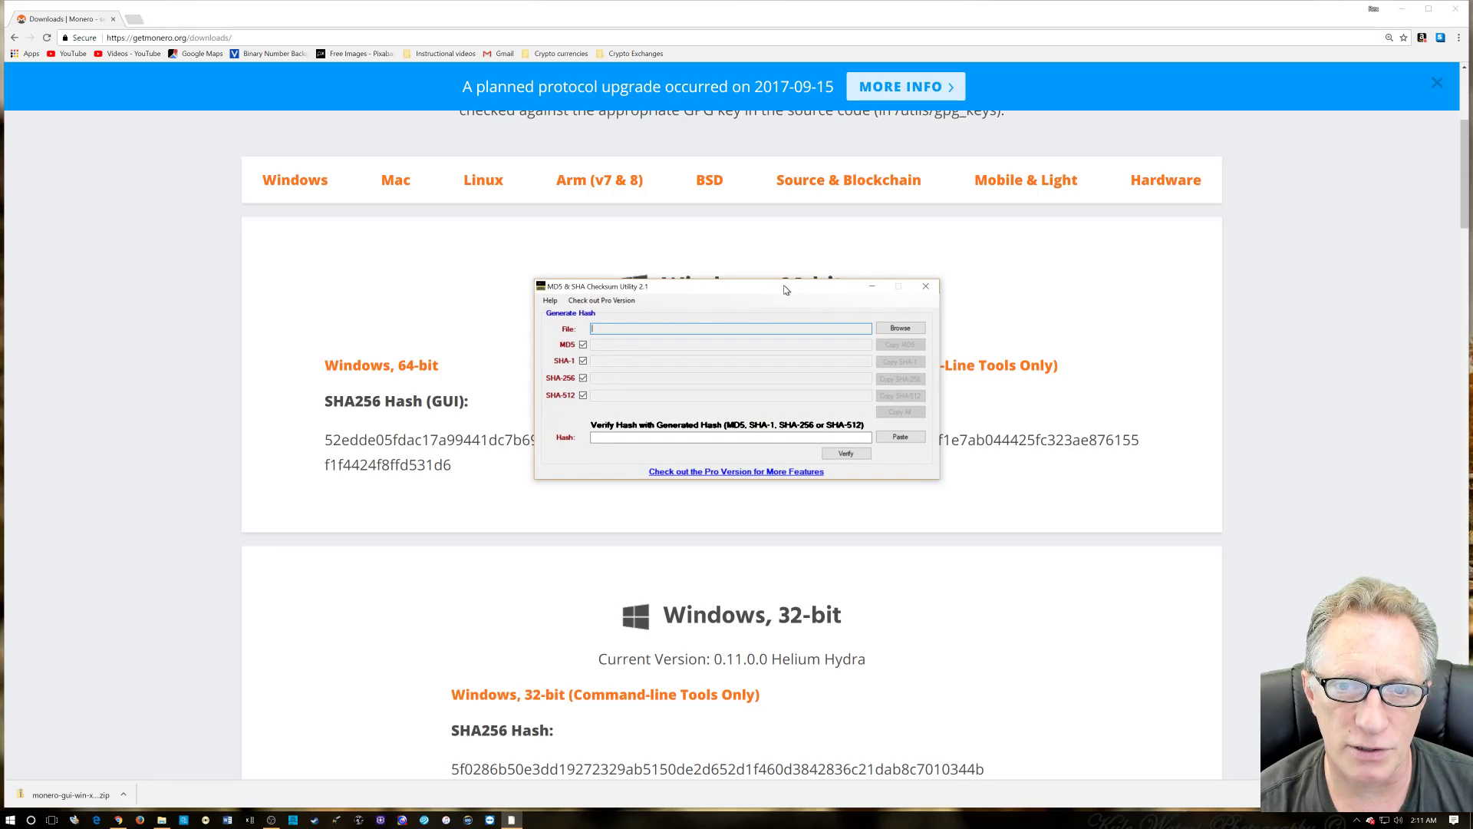
left_click(902, 329)
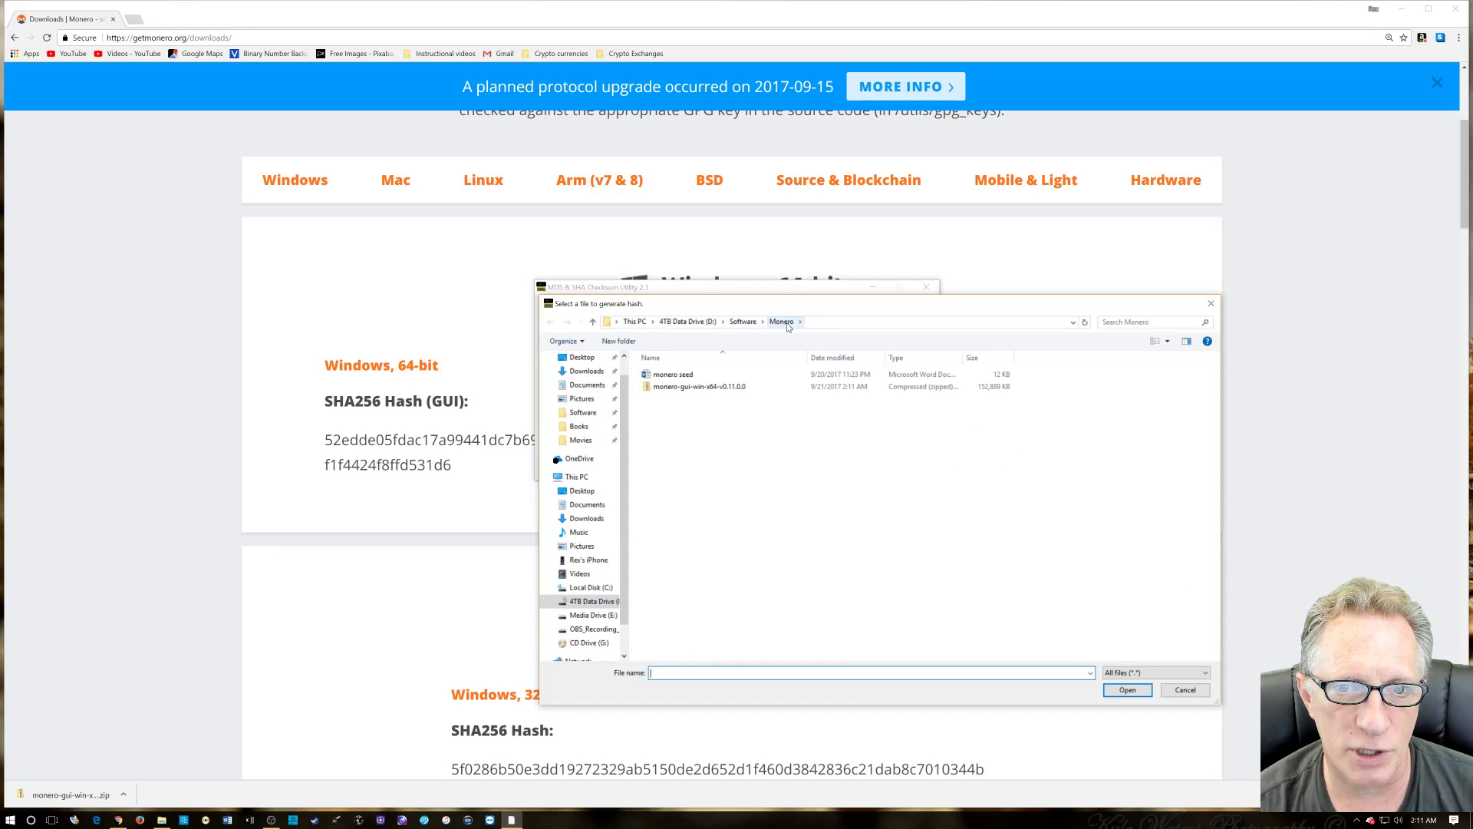
left_click(714, 387)
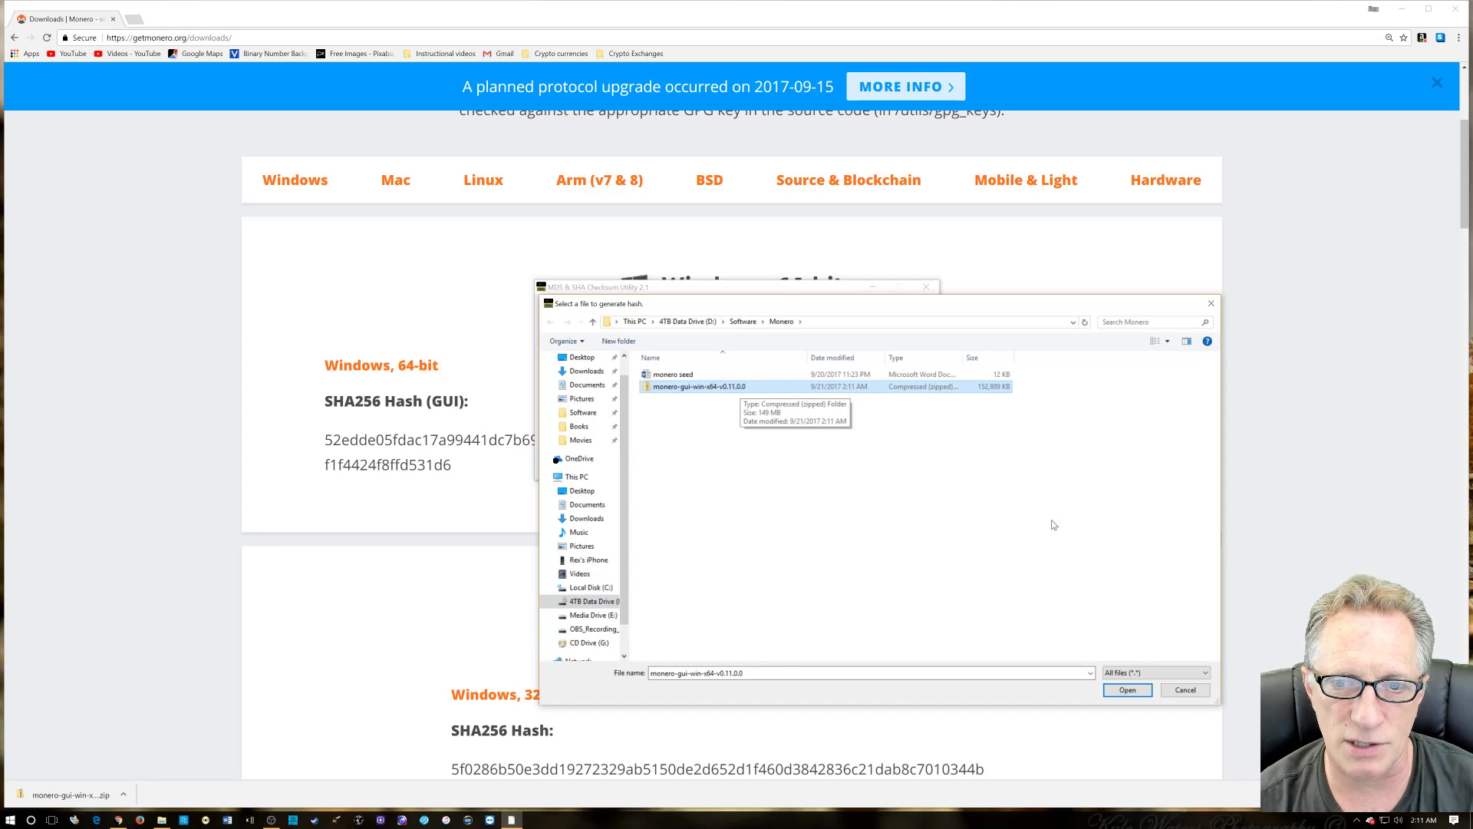
left_click(1127, 690)
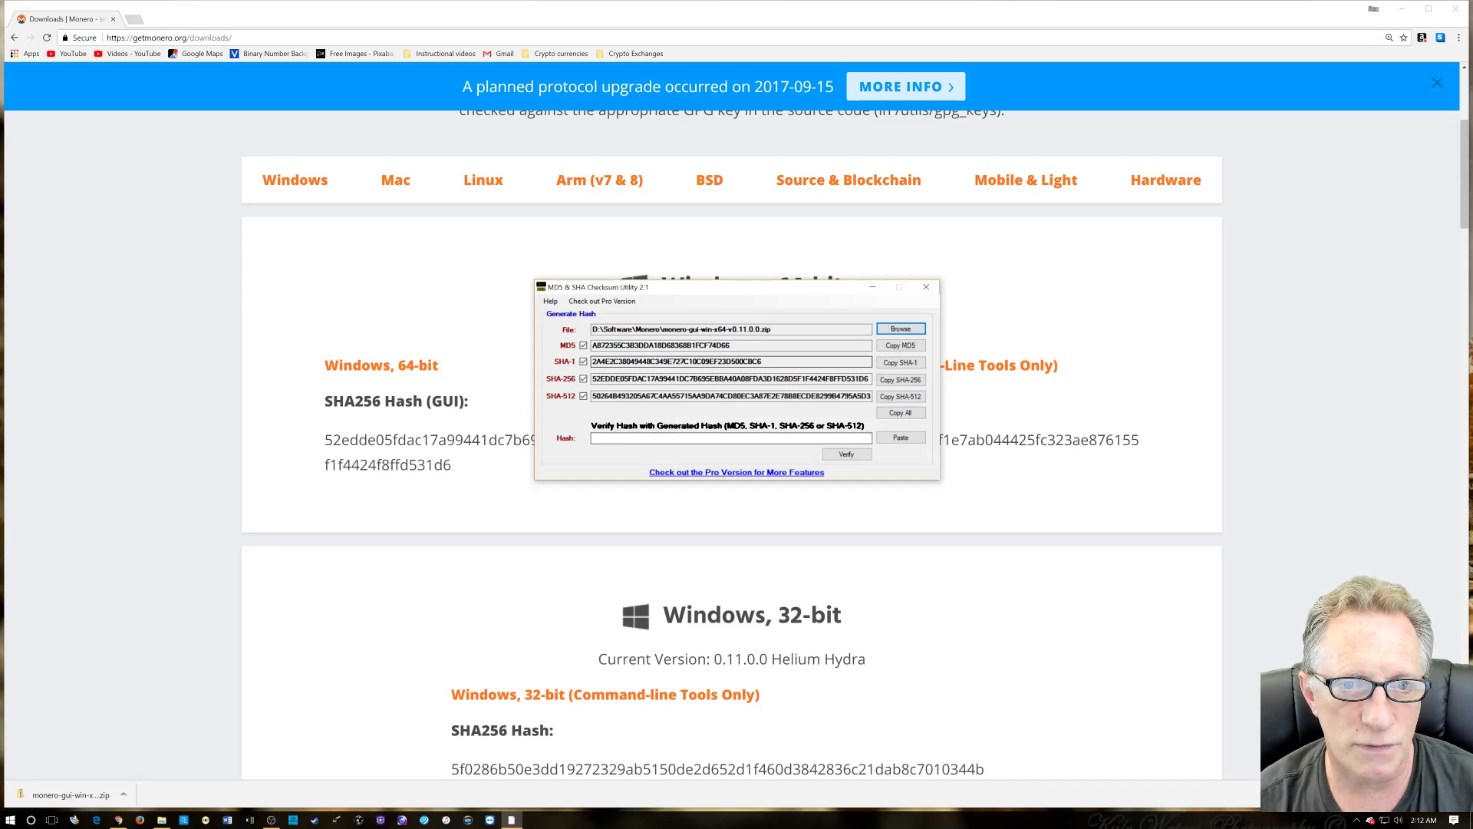
Copy the published 64-bit GUI SHA256 hash from the Monero downloads page.
left_click_drag(684, 290, 455, 234)
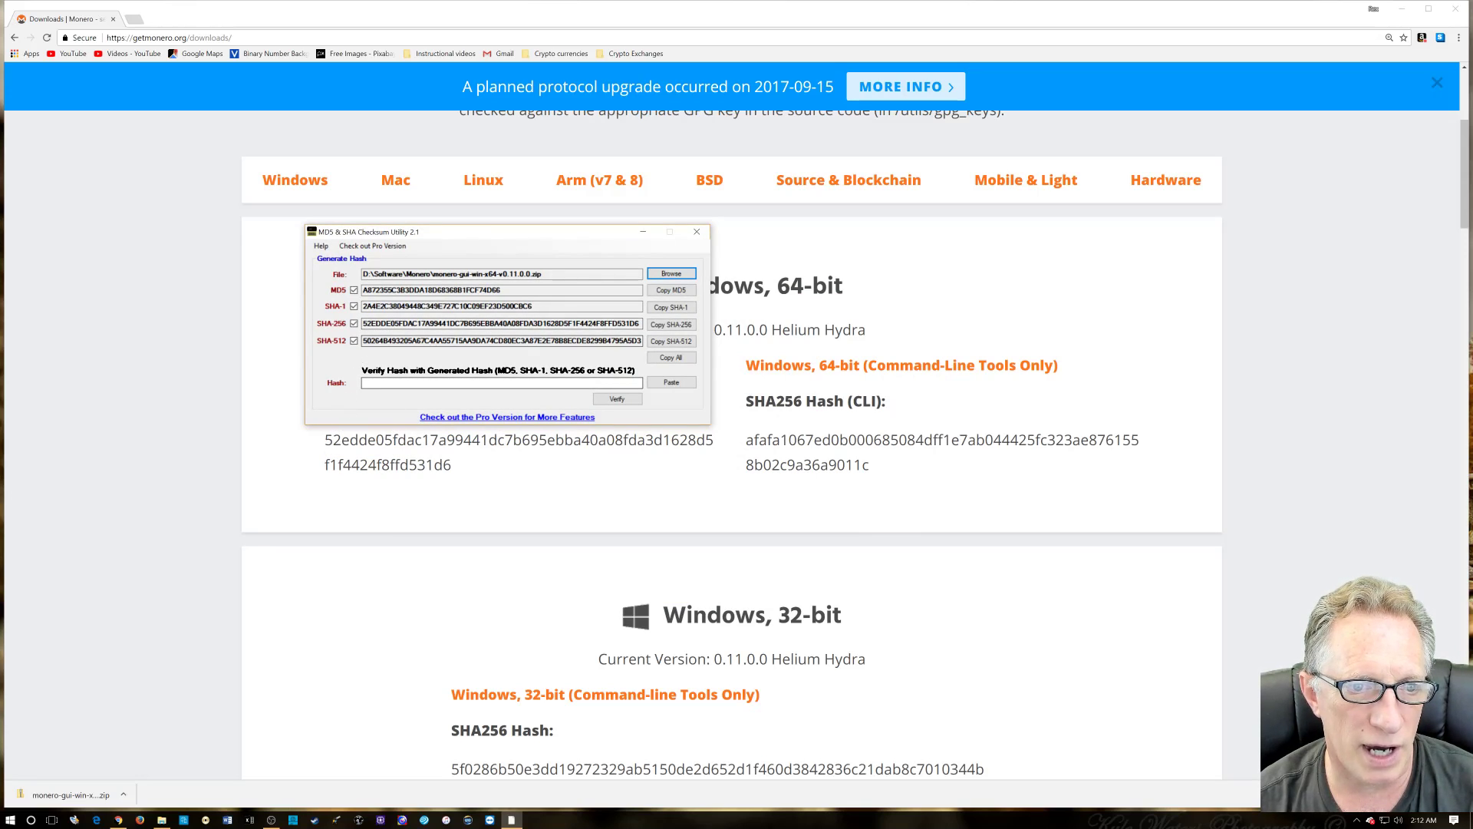
key("alt+Tab")
left_click_drag(324, 439, 451, 465)
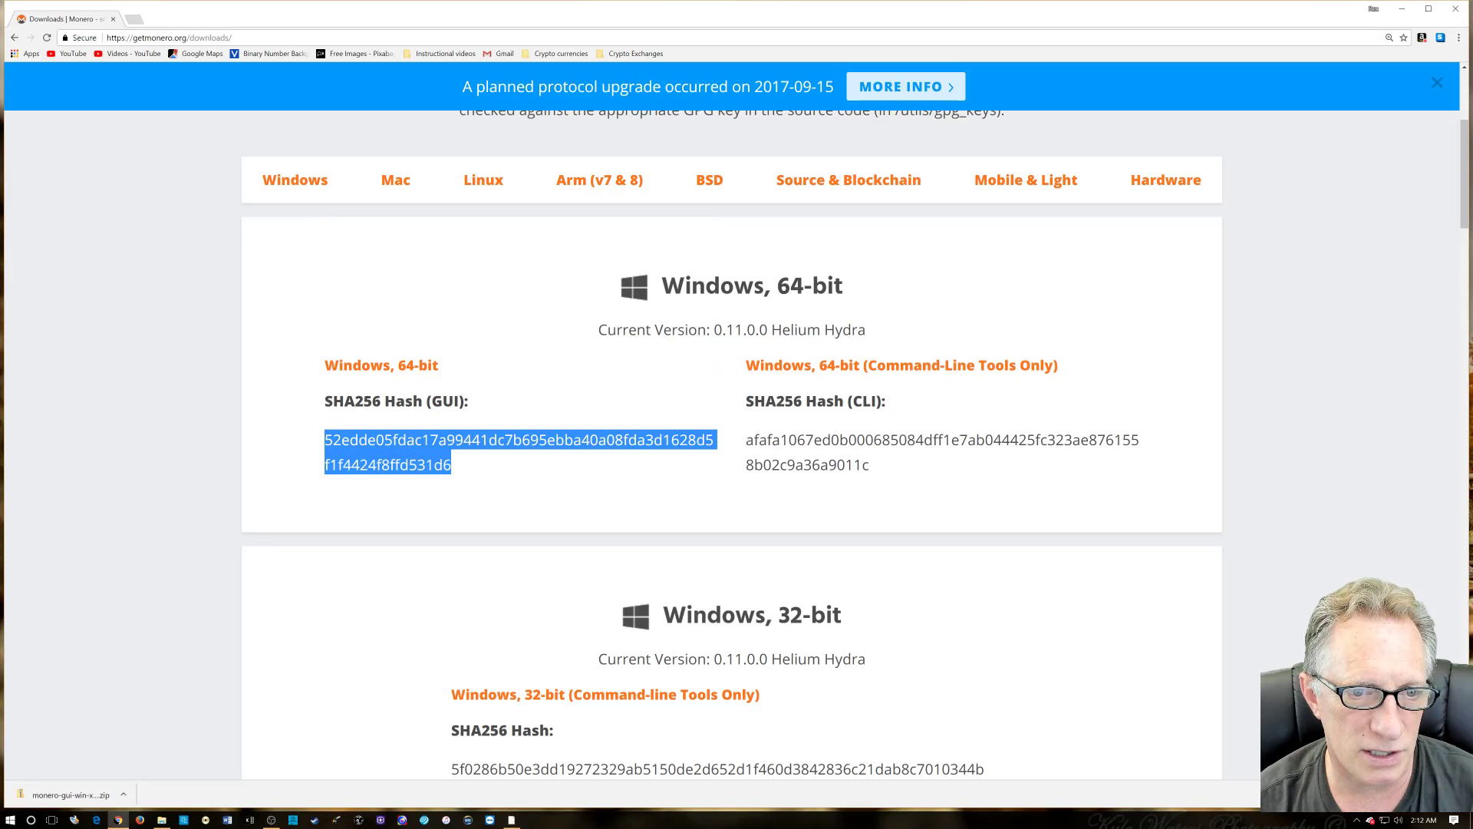
right_click(439, 464)
left_click(471, 482)
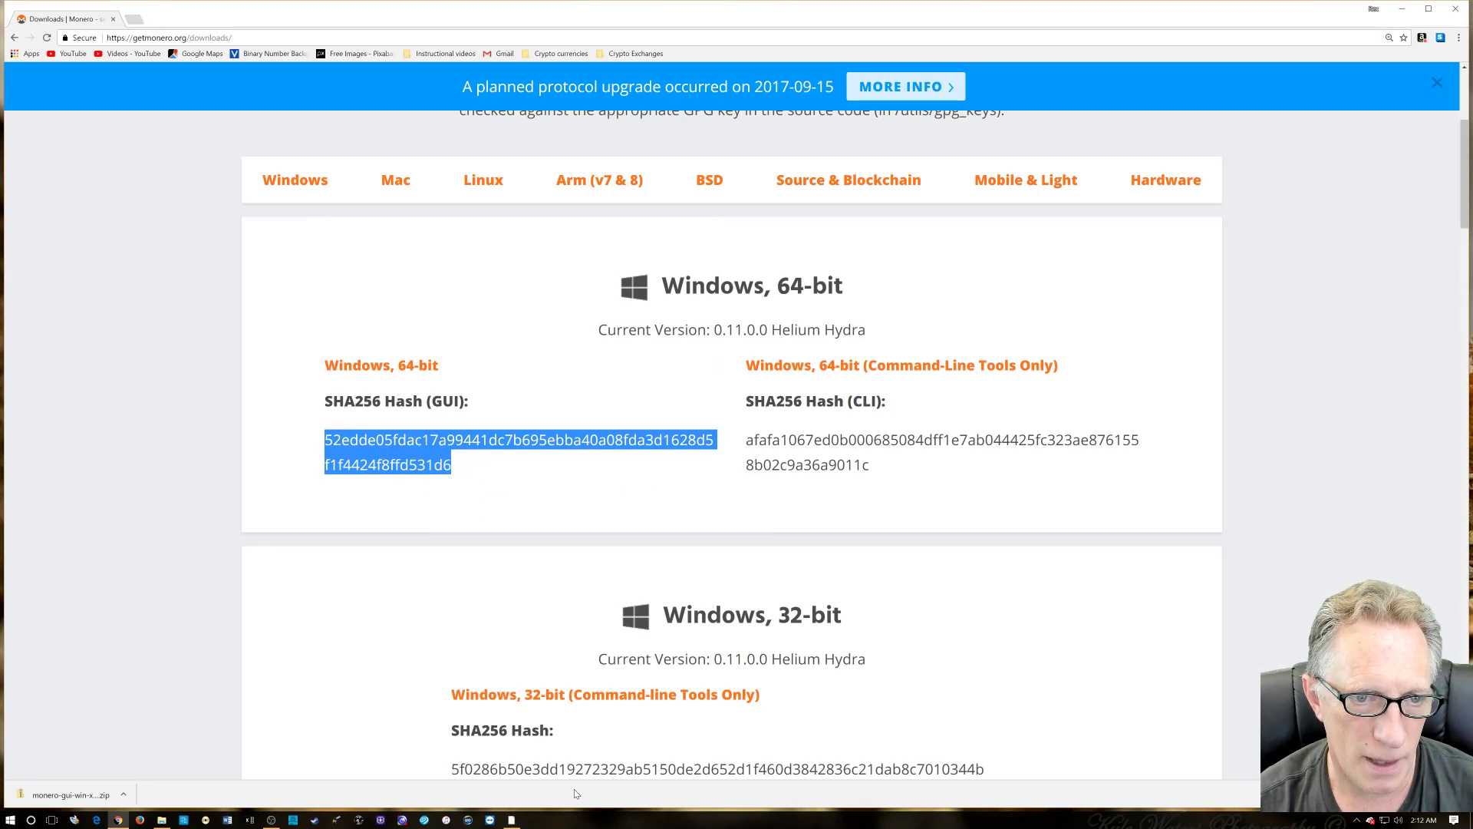
Paste the hash into the Hash field, verify it matches, and close the utility.
left_click(512, 818)
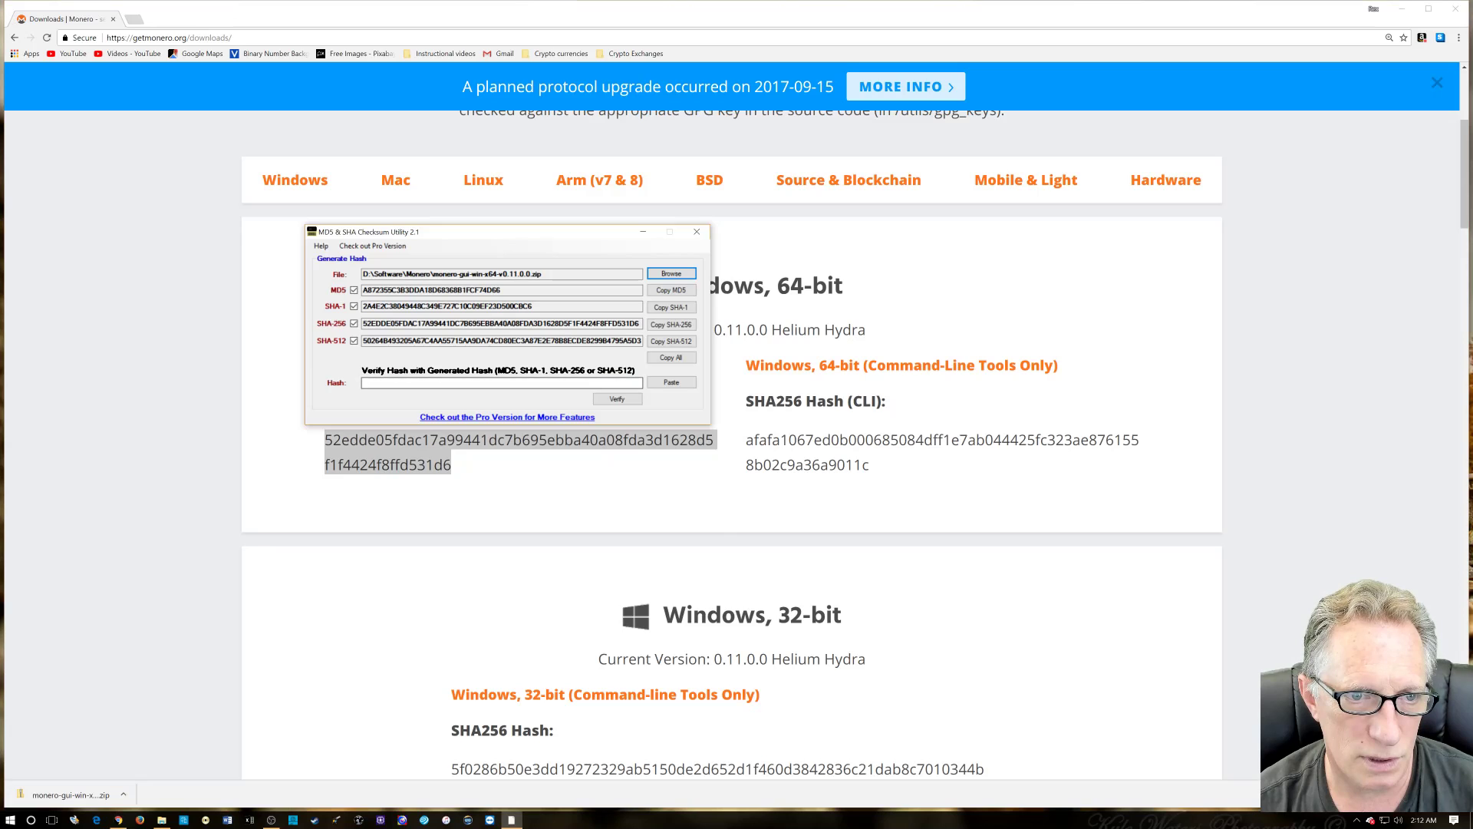
right_click(367, 385)
left_click(425, 434)
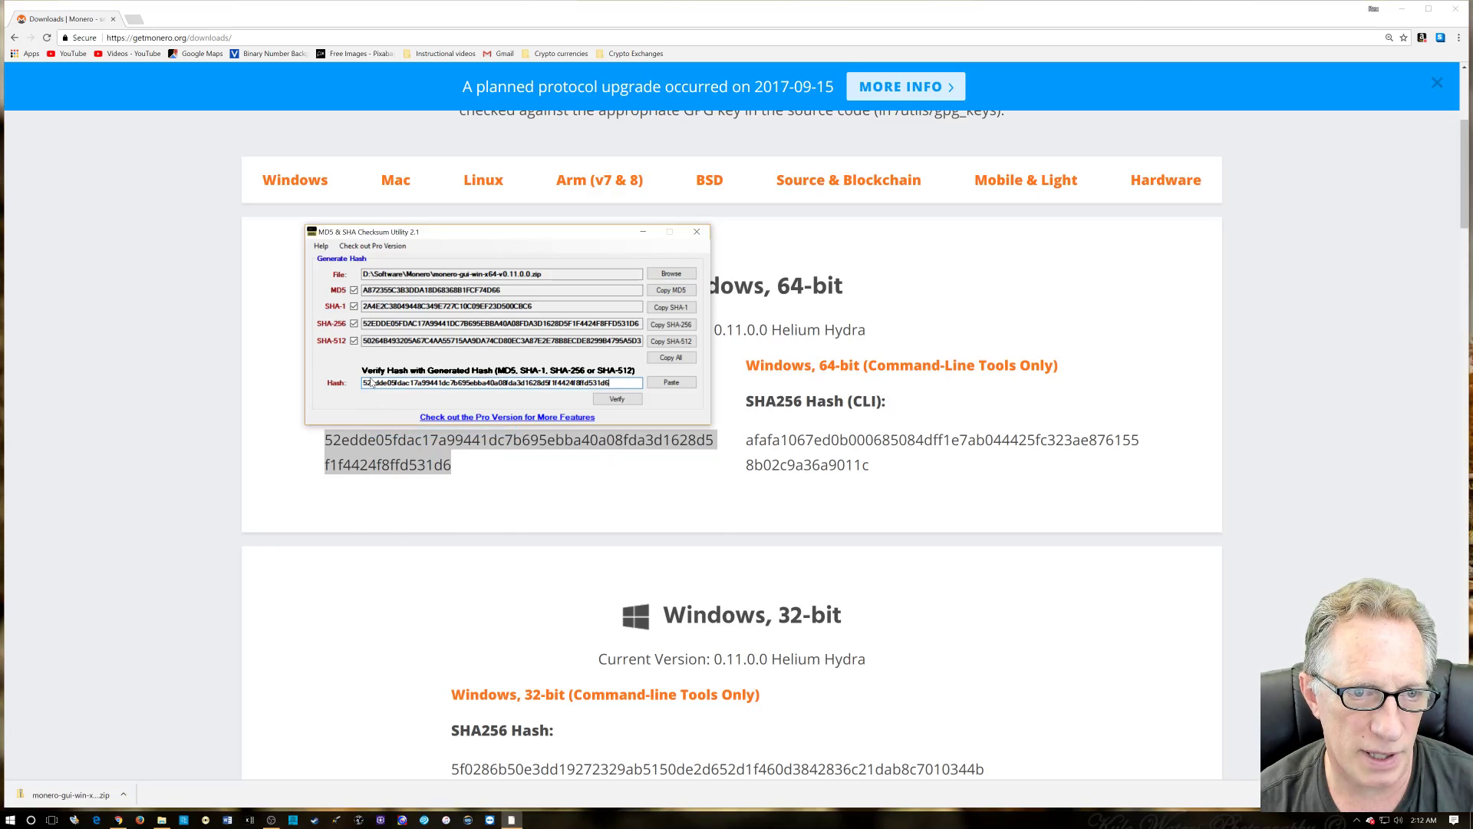
left_click(623, 400)
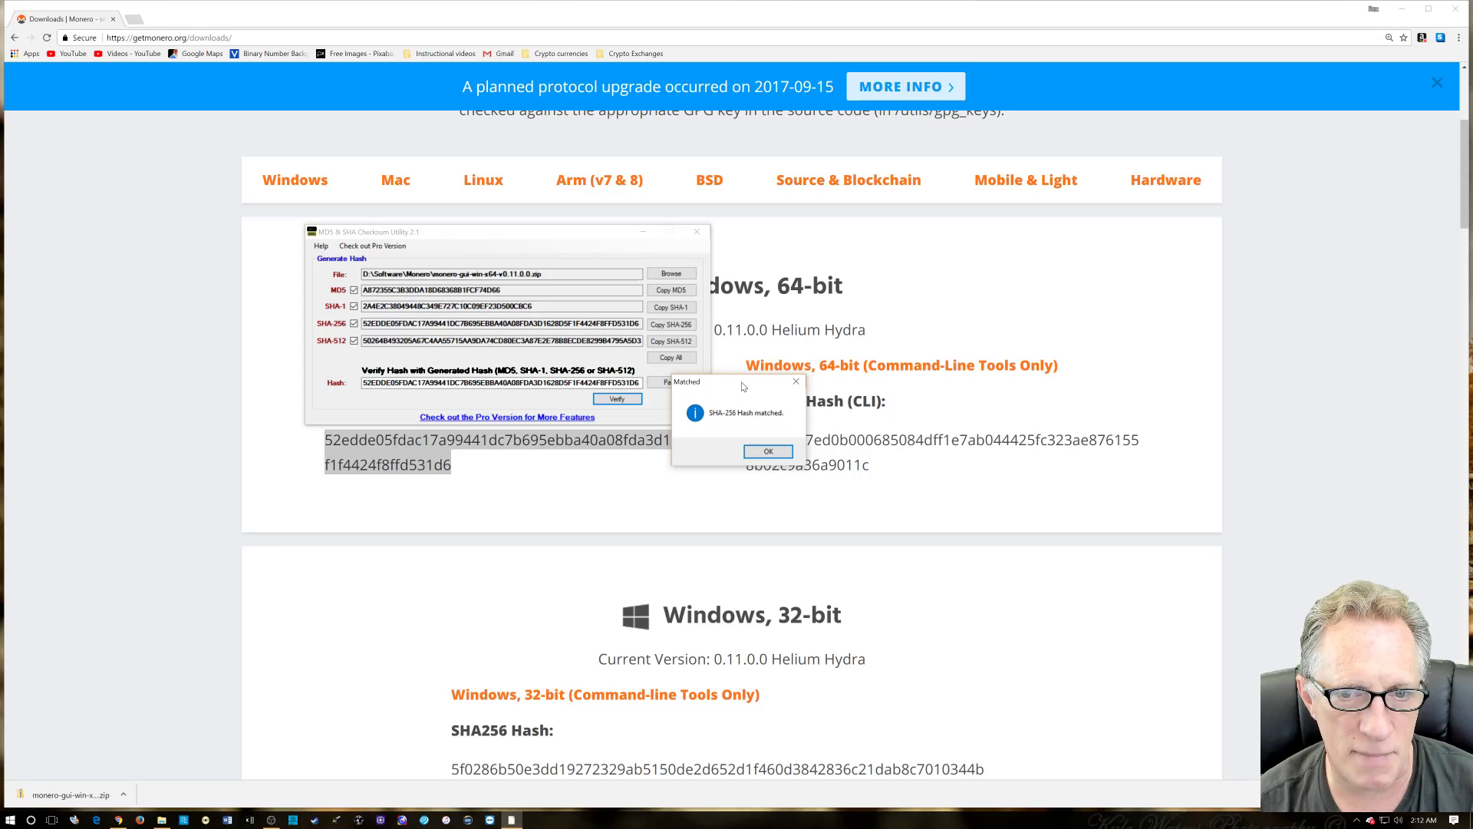
left_click(768, 452)
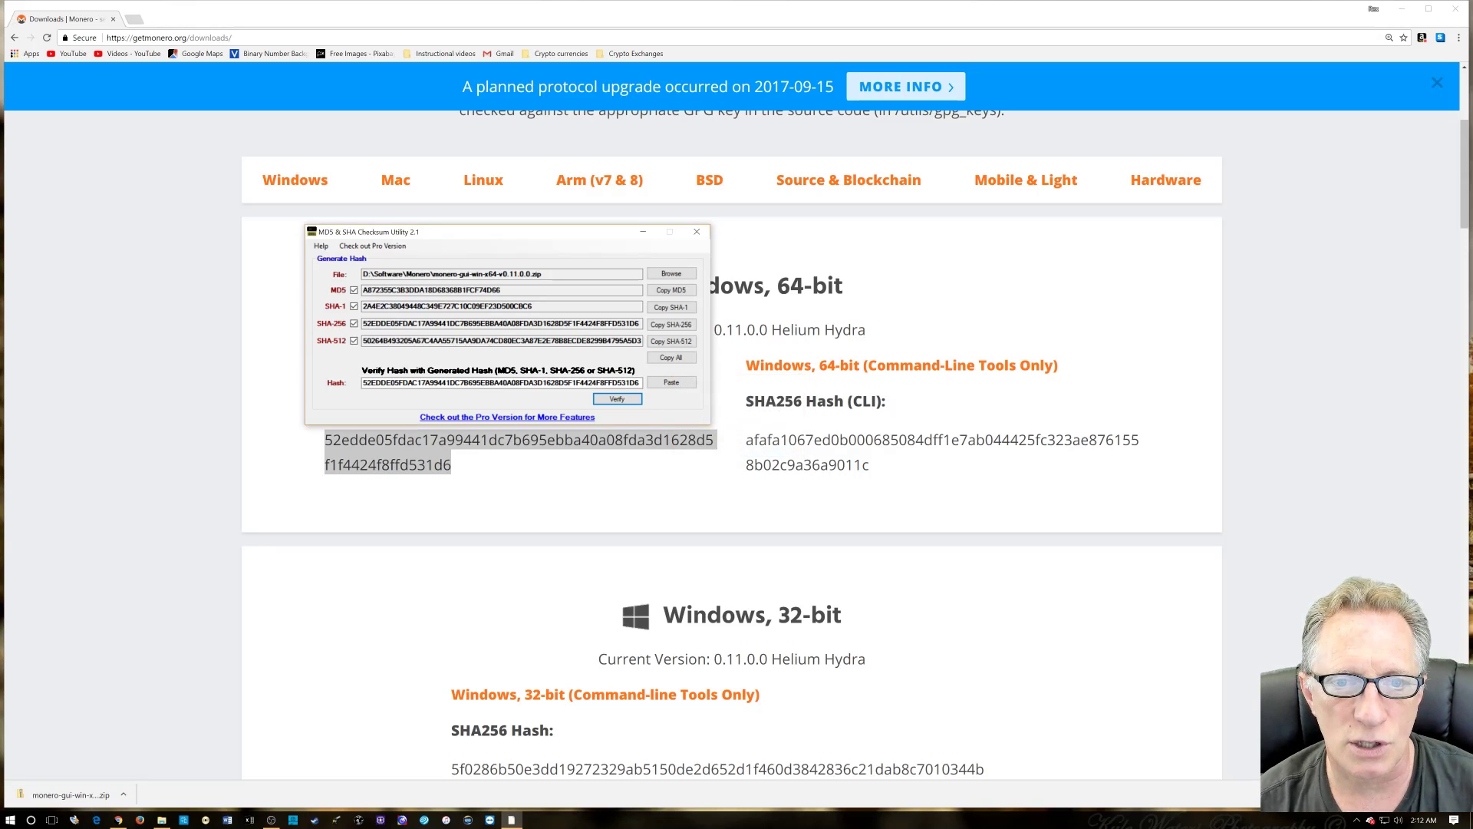
left_click(696, 233)
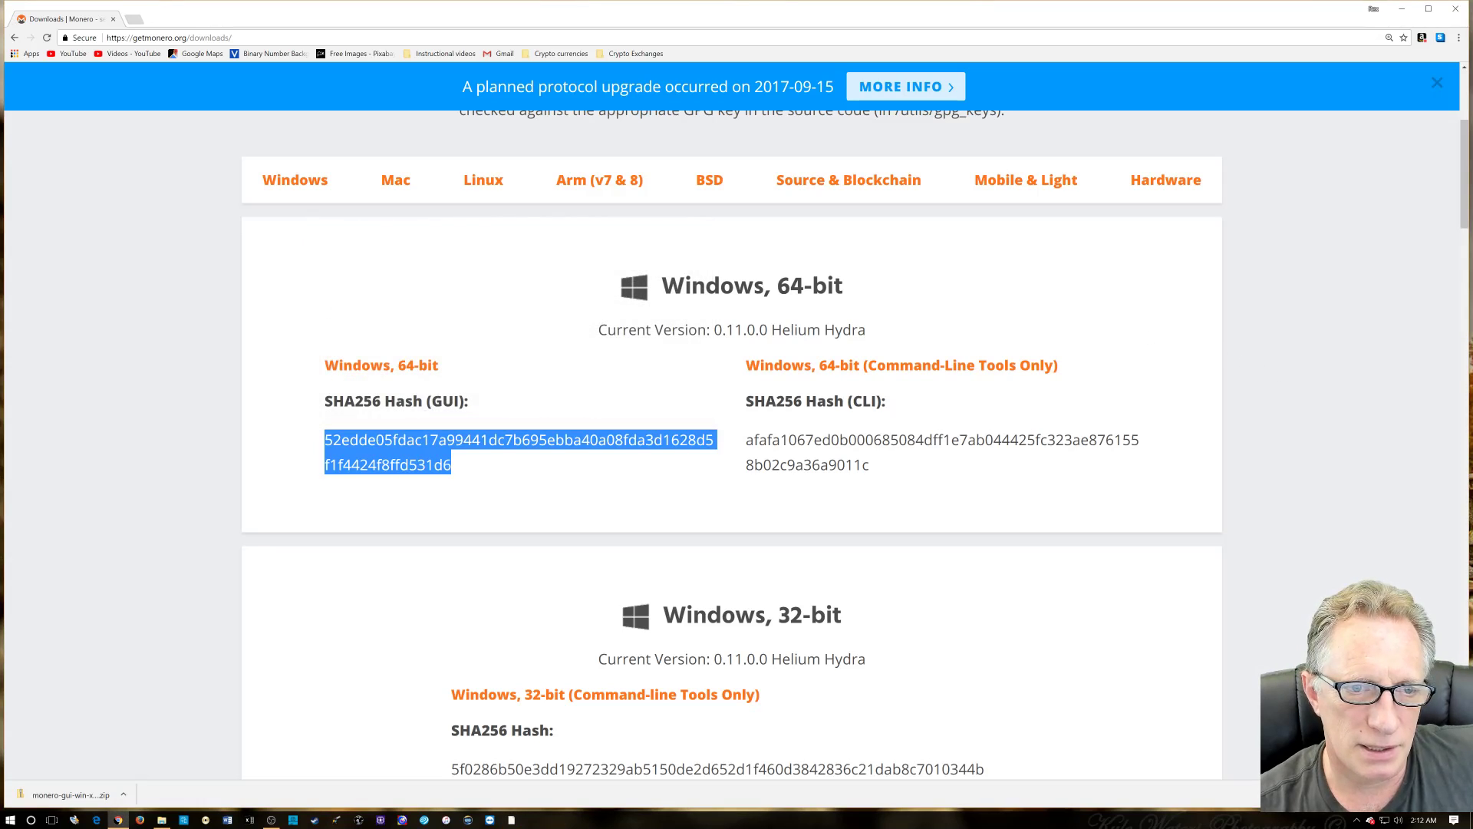
Extract the zip with 7-Zip into a monero-gui-win-x64-v0.11.0 folder beside it.
left_click(557, 369)
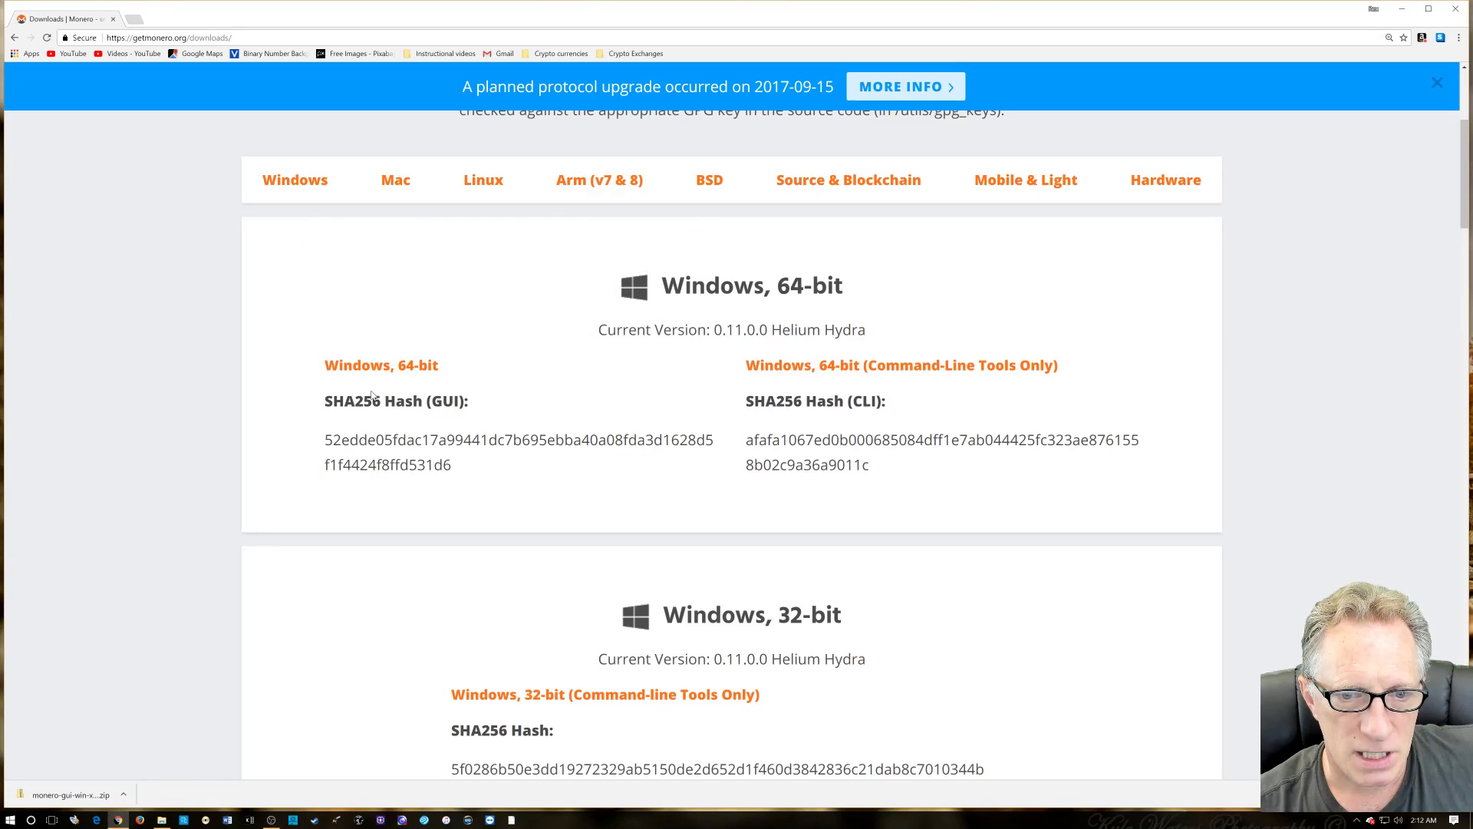
left_click(162, 820)
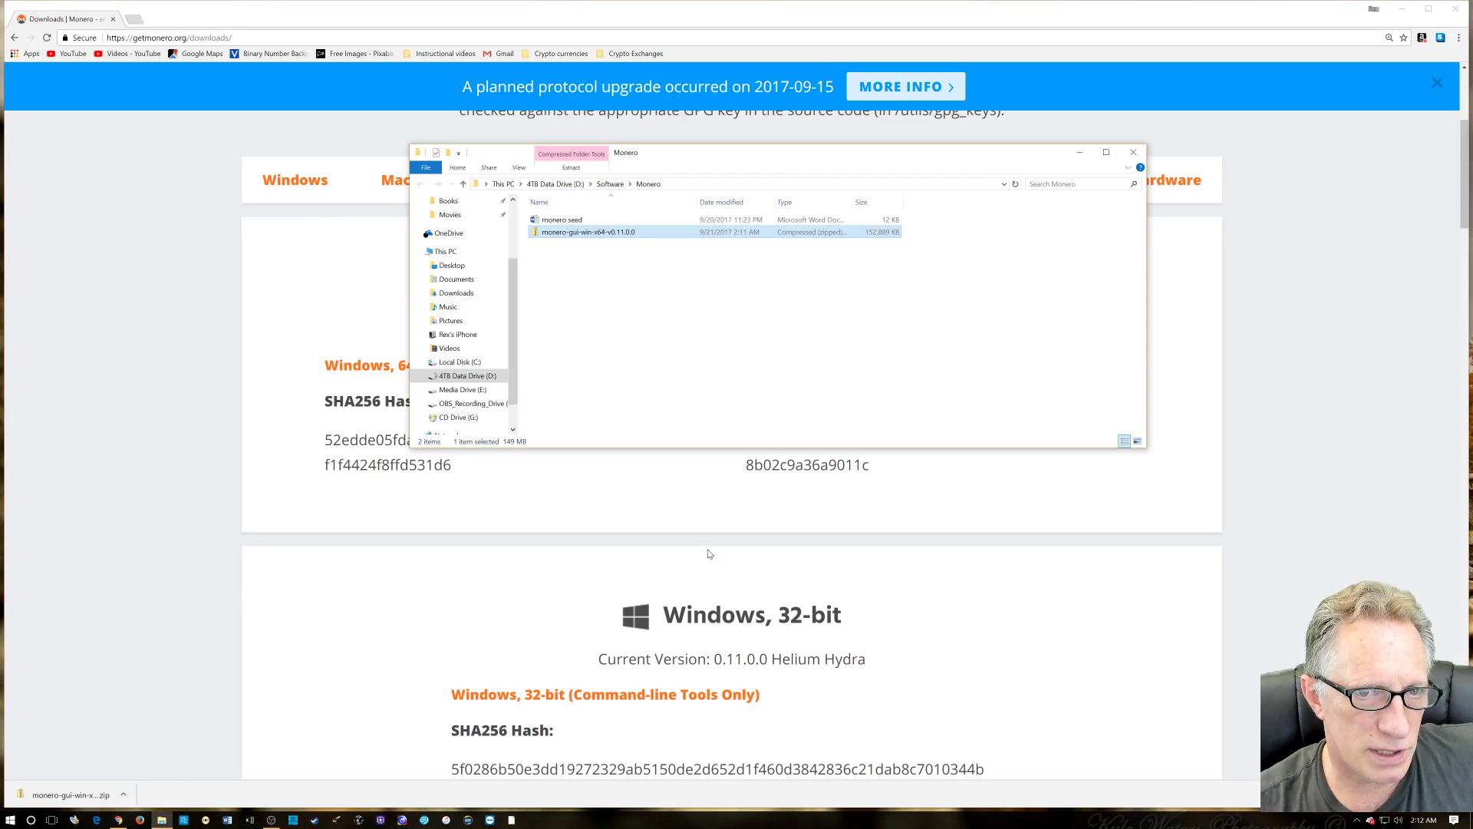
right_click(572, 234)
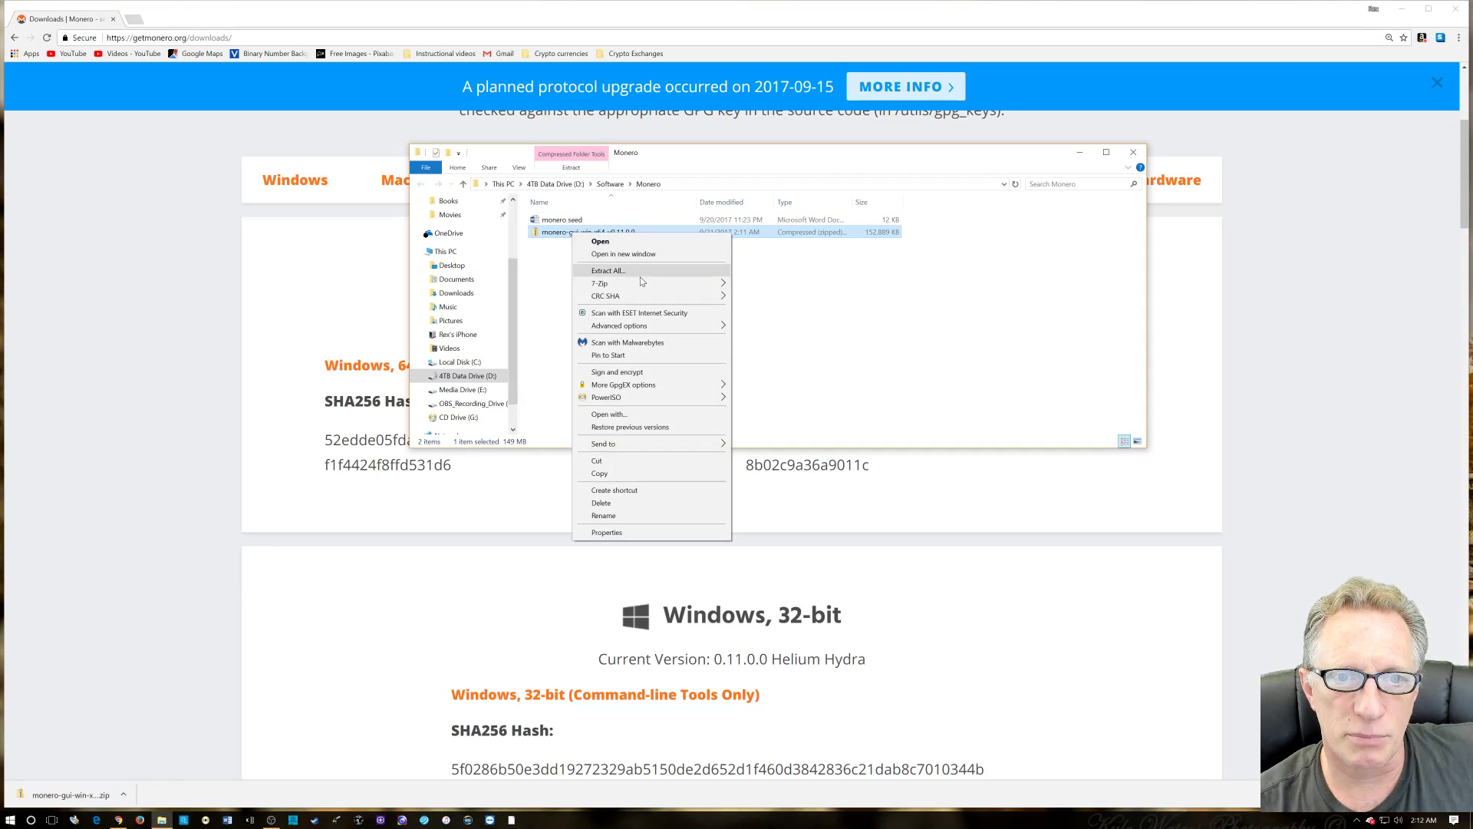
mouse_move(642, 283)
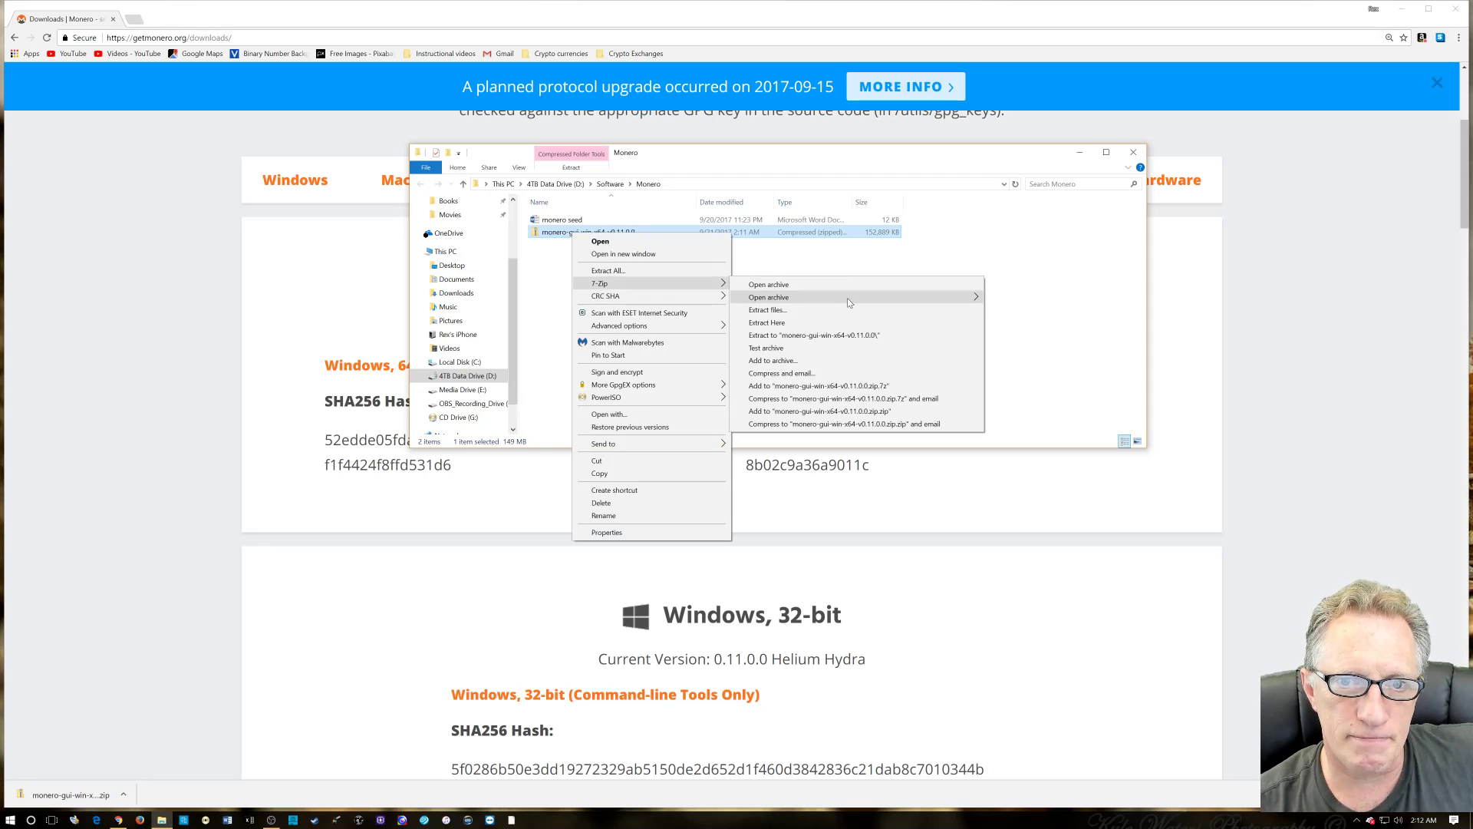
mouse_move(858, 296)
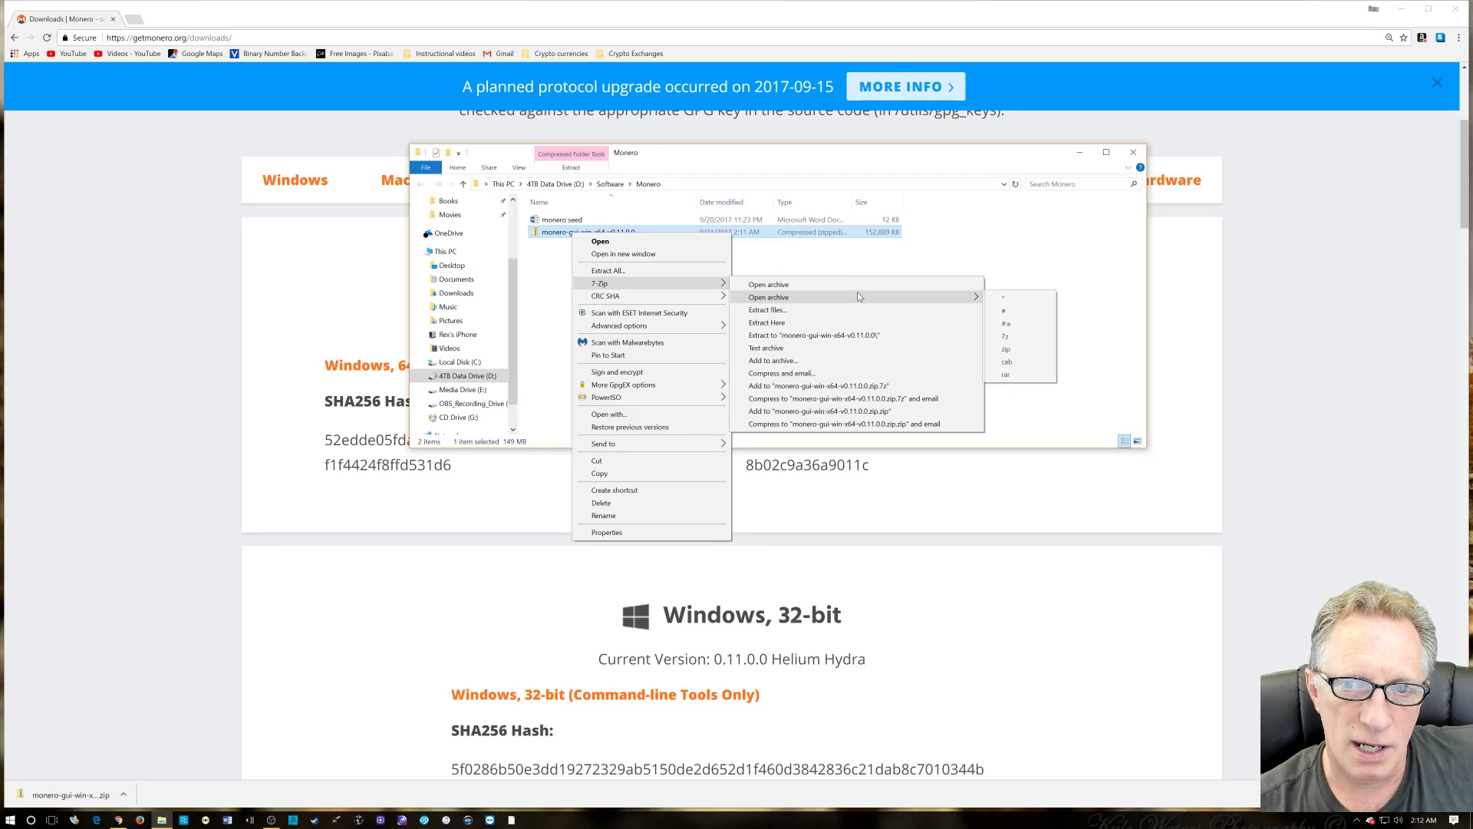
left_click(870, 337)
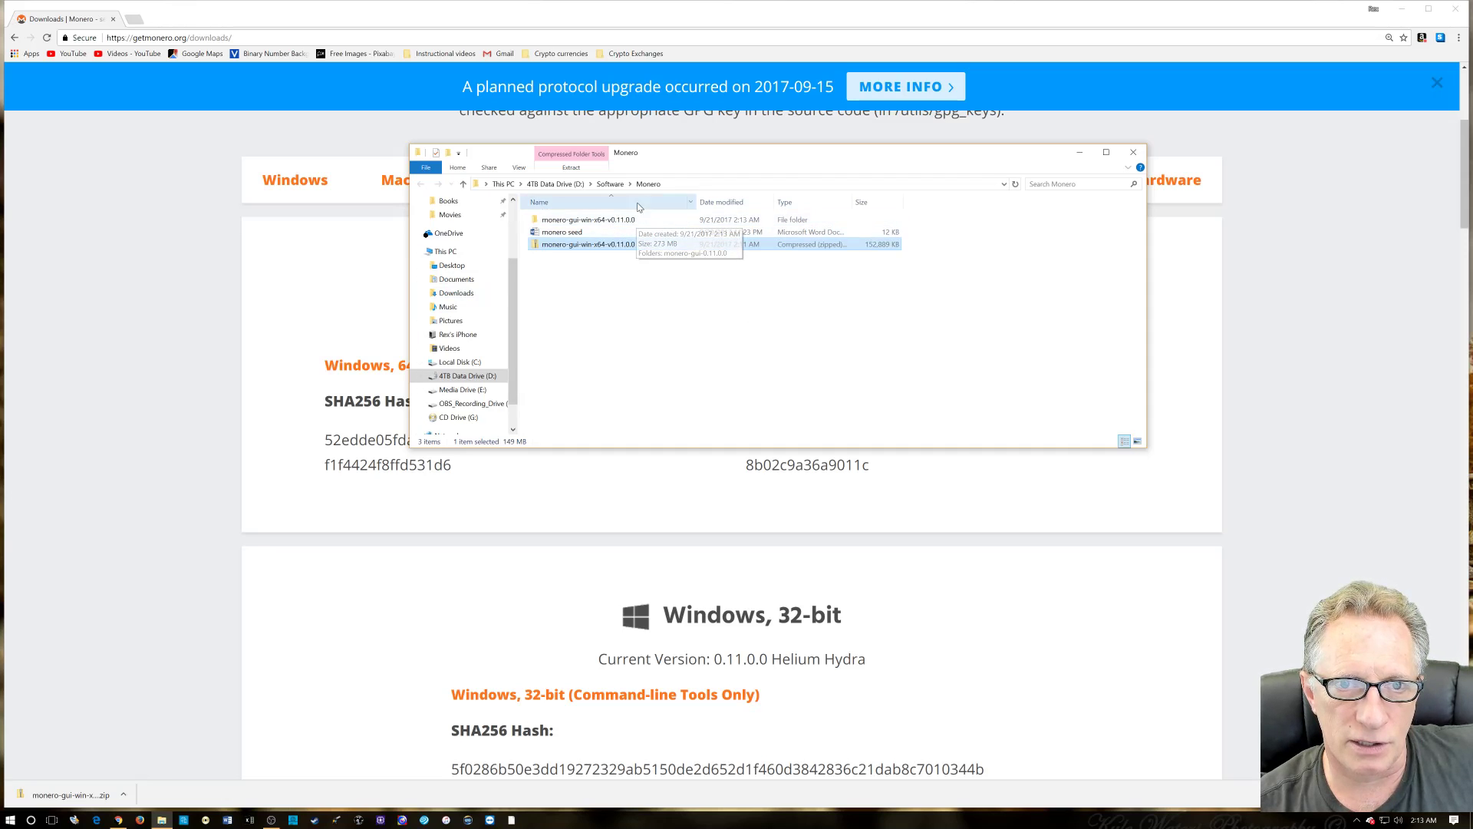
Move the monero-gui-0.11.0 folder out of the extracted wrapper into D:\Software\Monero.
left_click(626, 222)
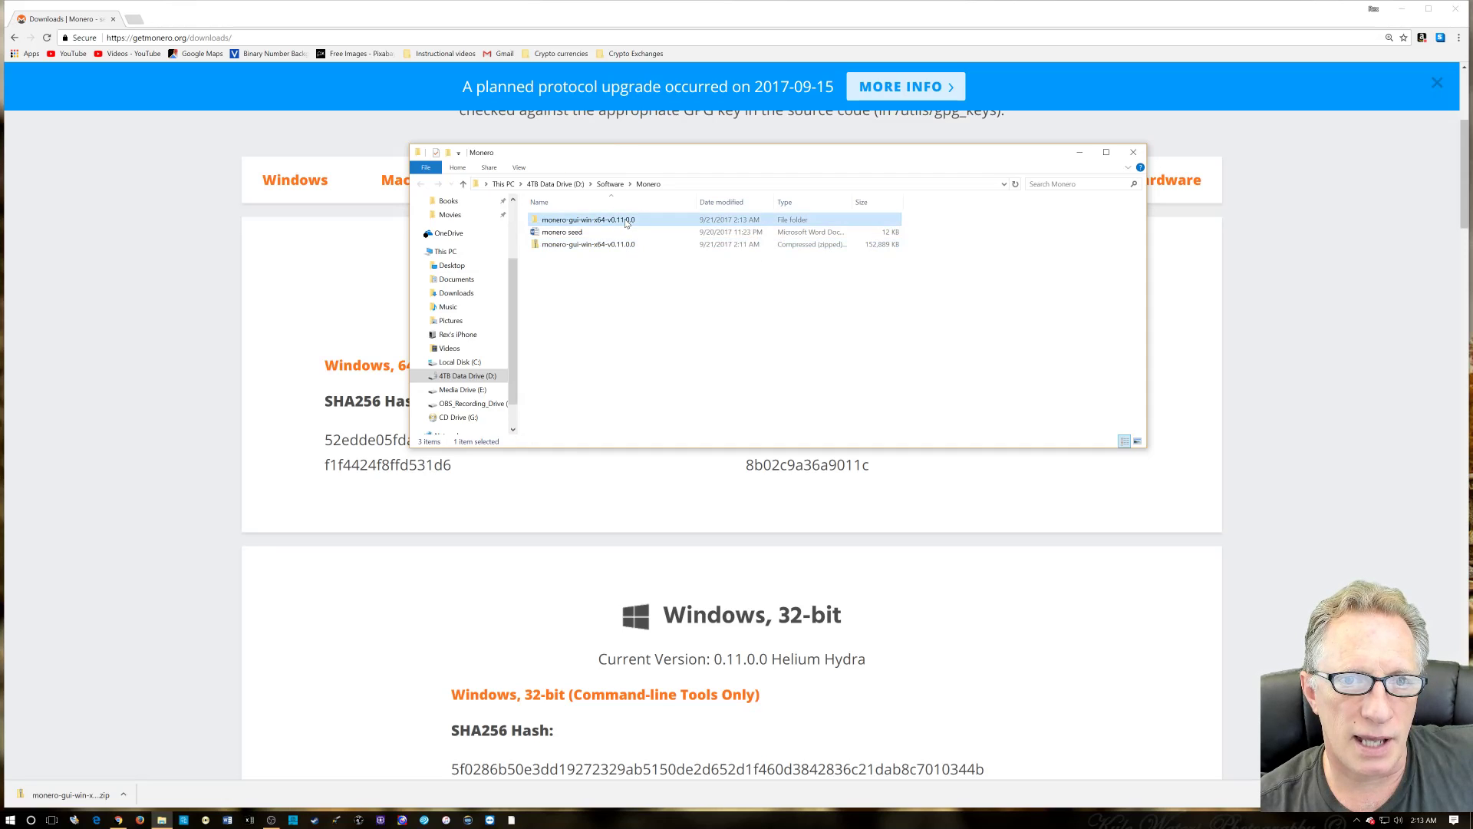
double_click(626, 221)
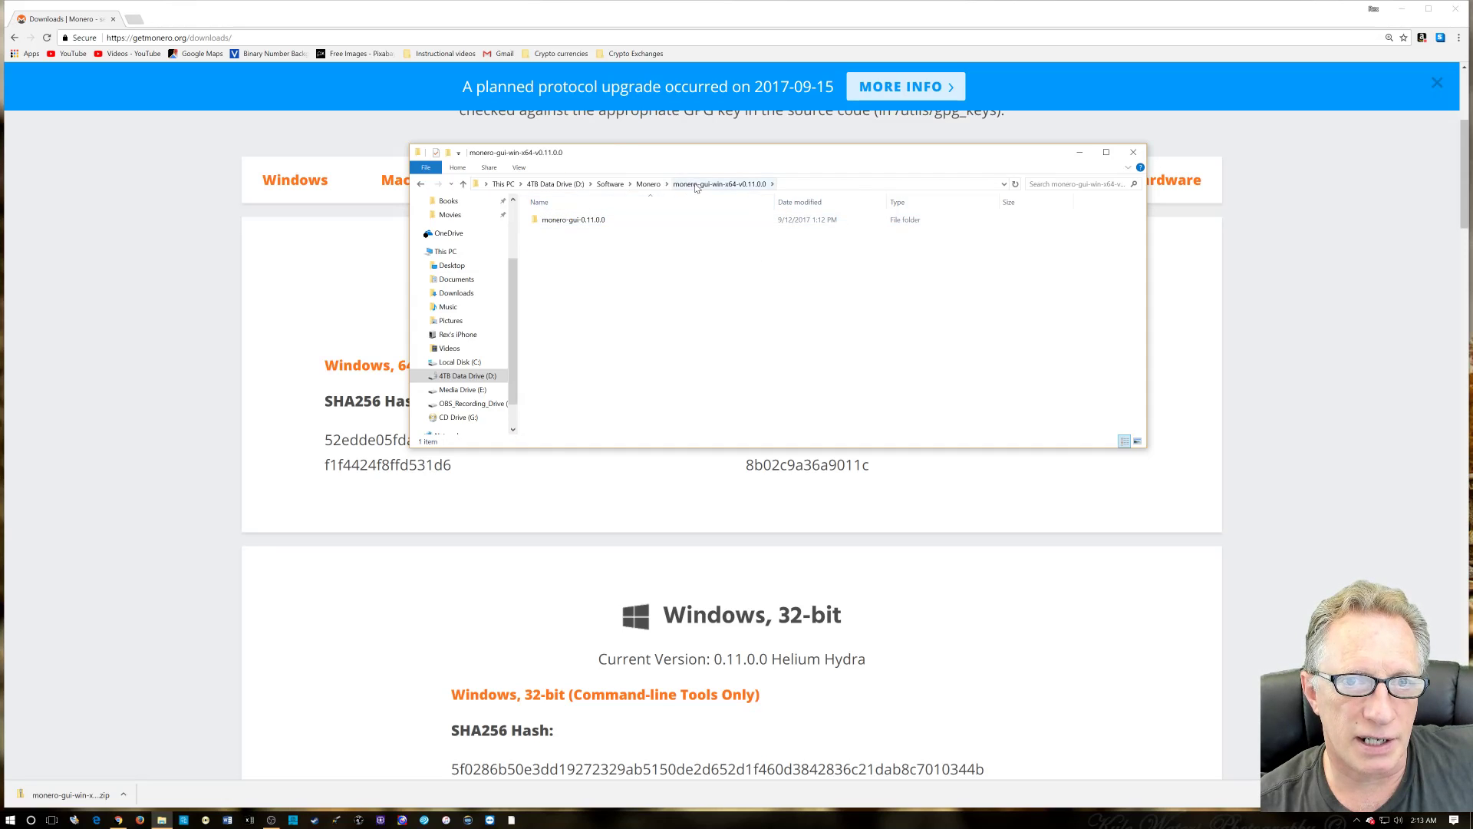
left_click(648, 184)
right_click(592, 226)
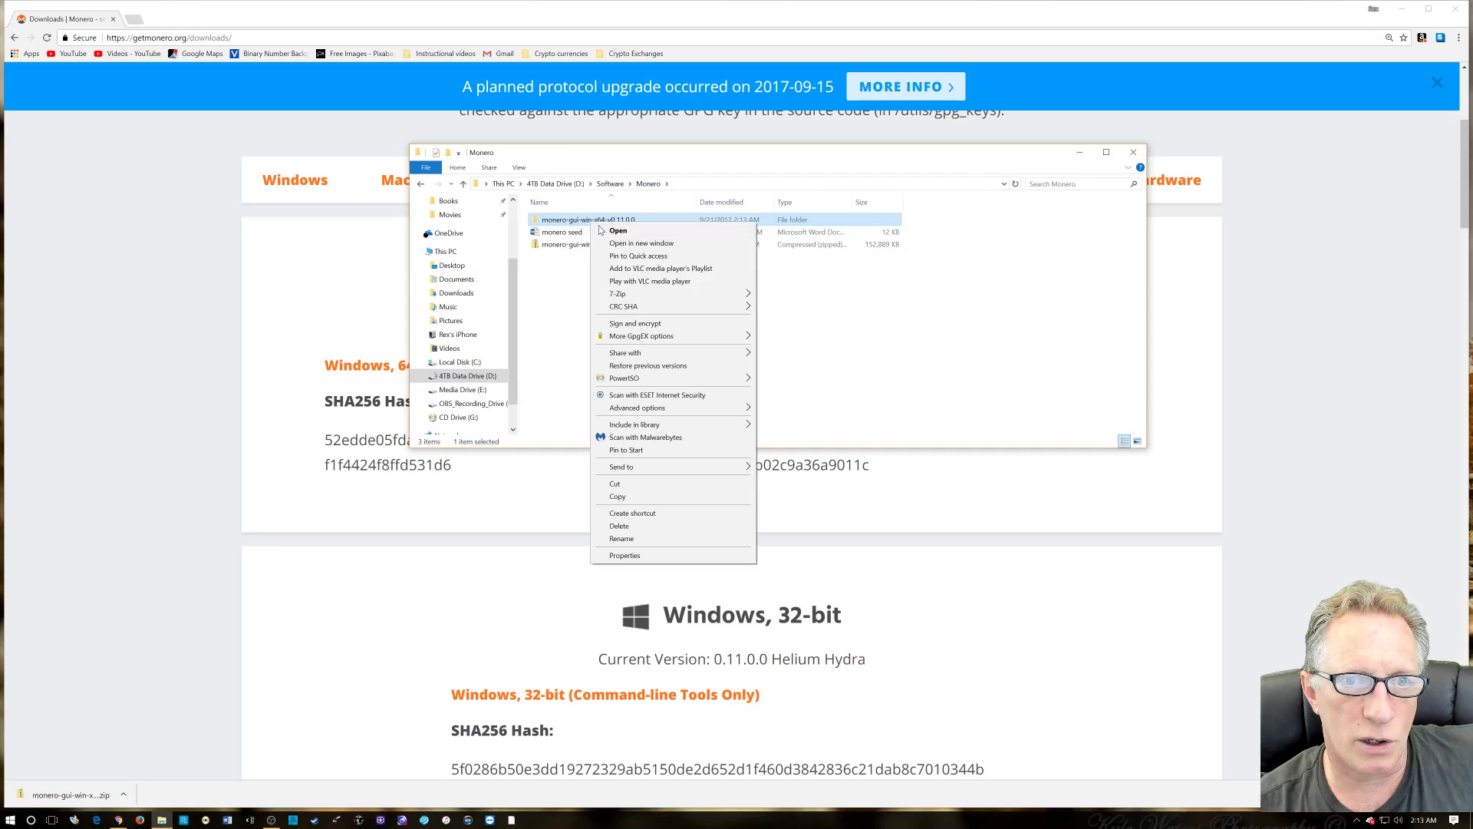
left_click(629, 241)
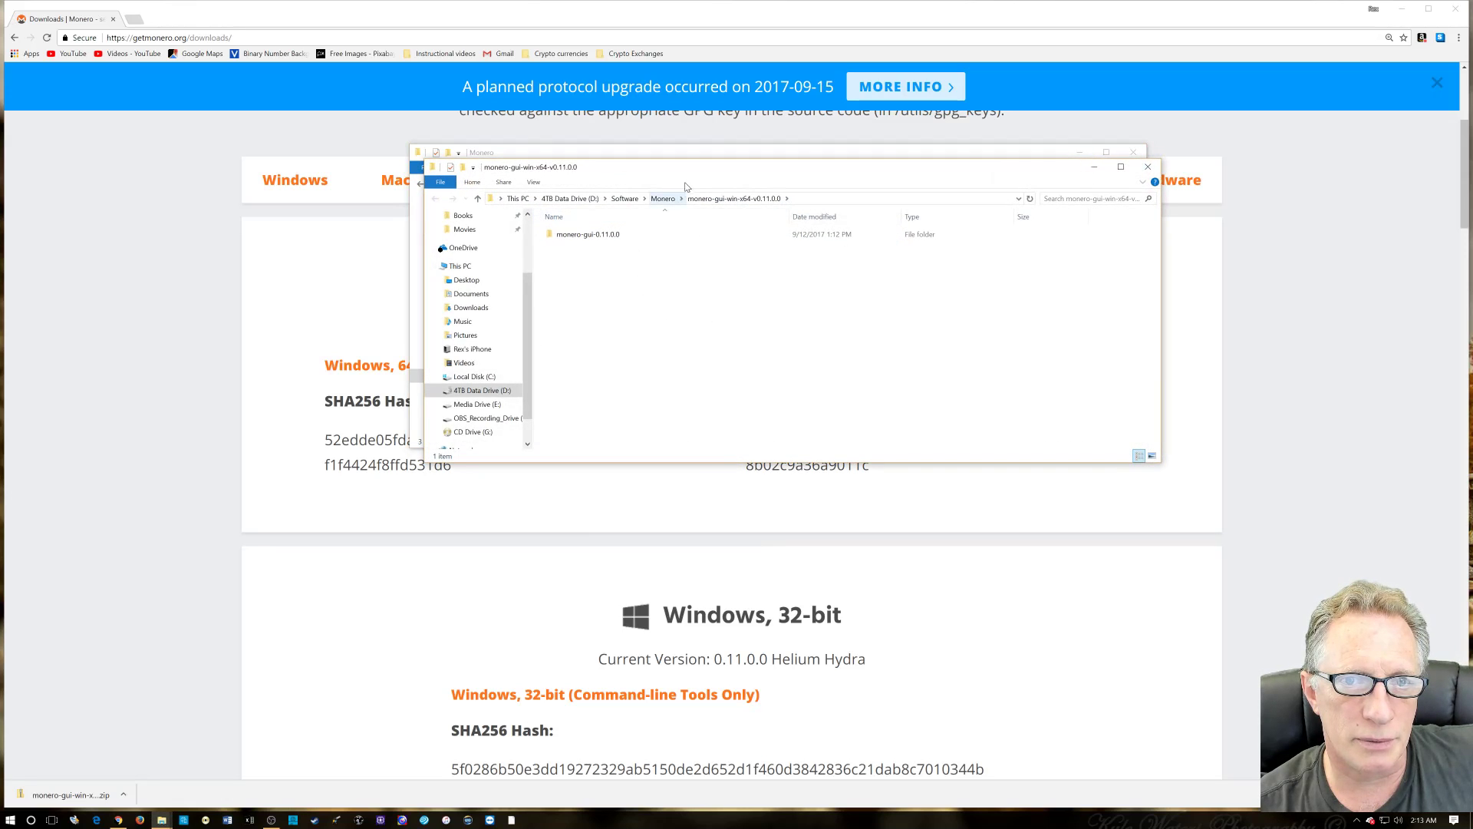
left_click_drag(598, 168, 641, 382)
left_click_drag(636, 456, 660, 292)
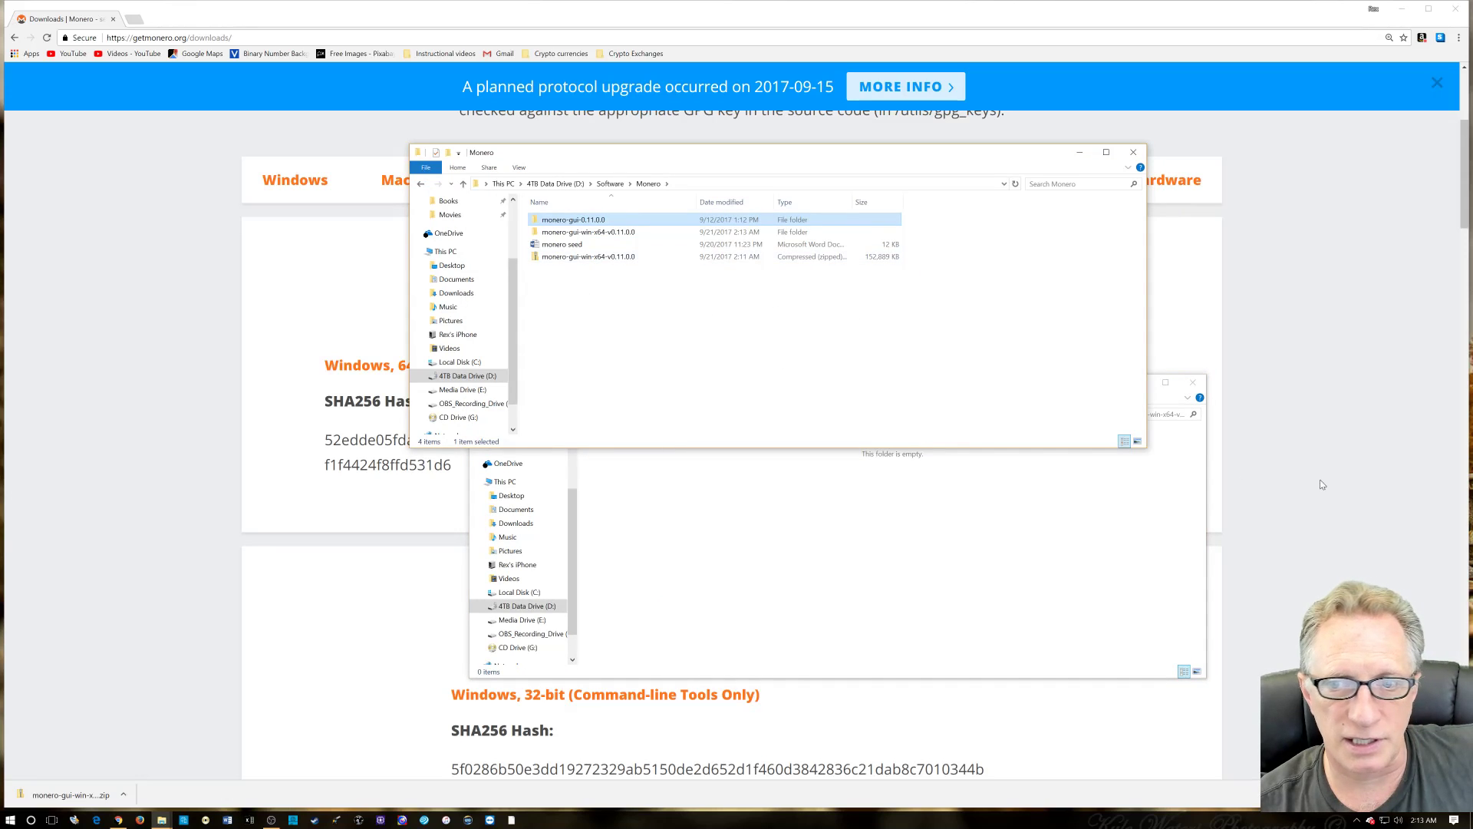
left_click(1192, 382)
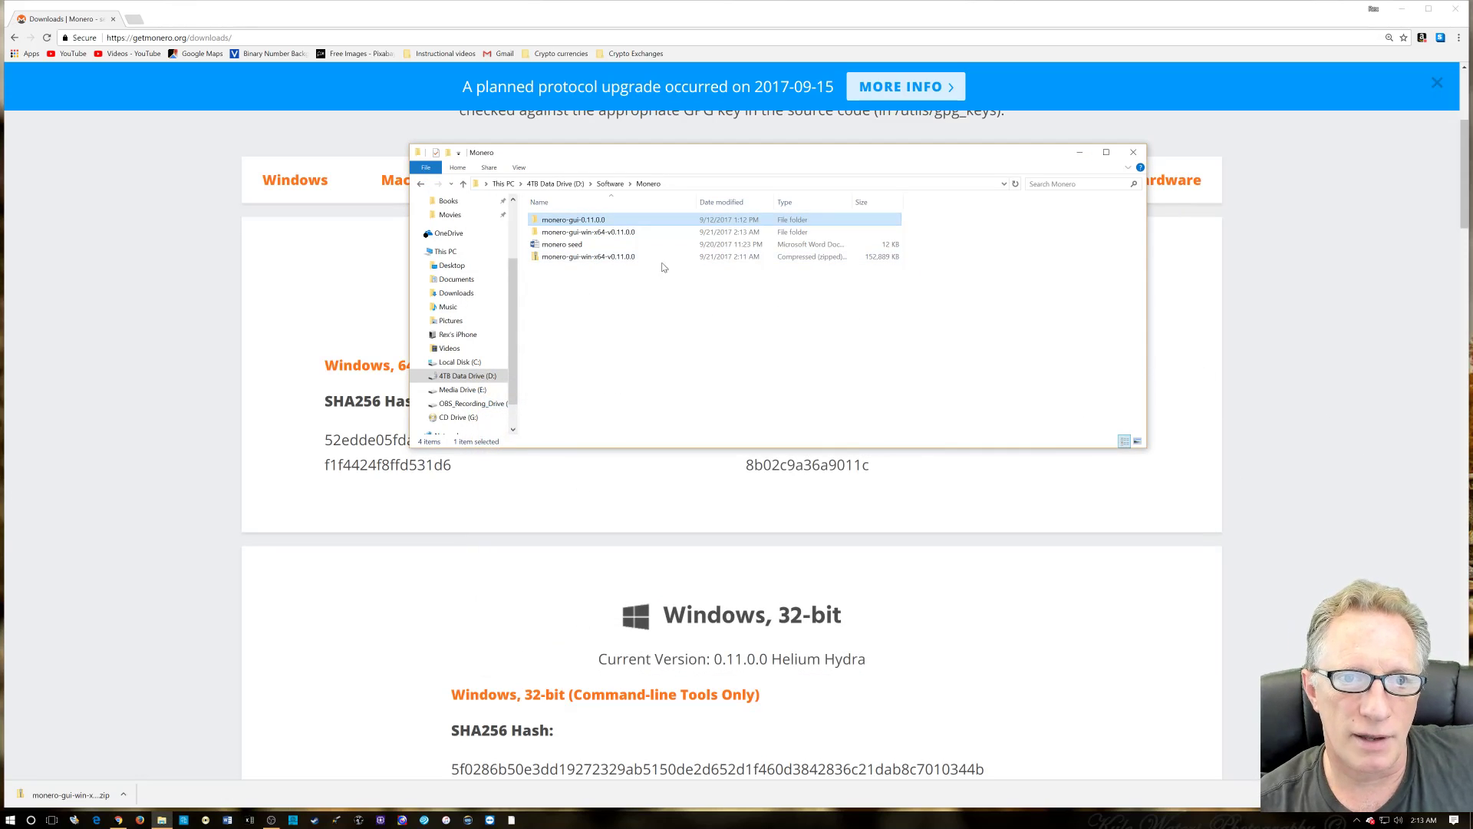
Delete the empty monero-gui-win-x64-v0.11.0 folder and the downloaded zip.
left_click(623, 232)
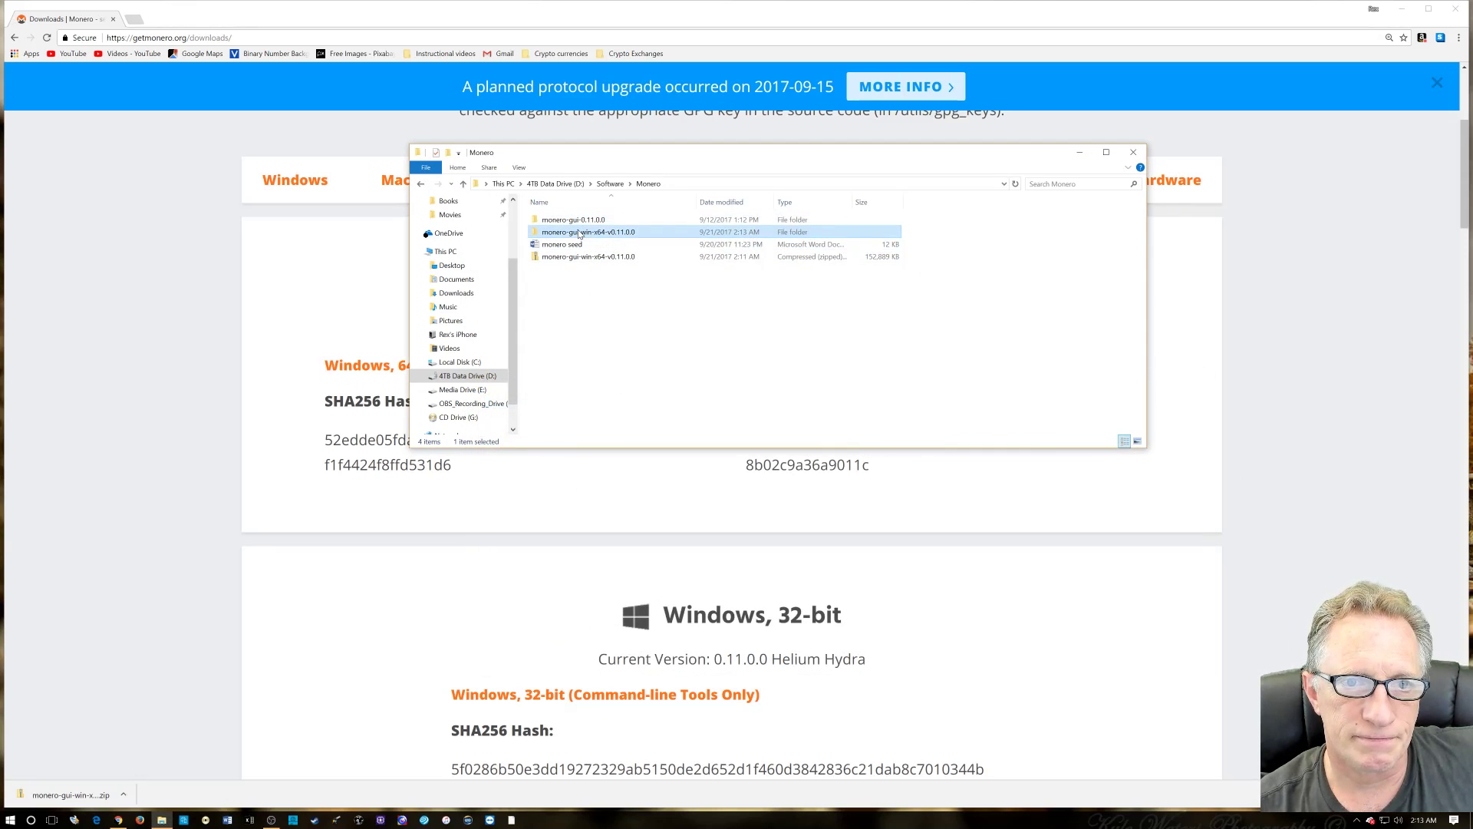
right_click(622, 233)
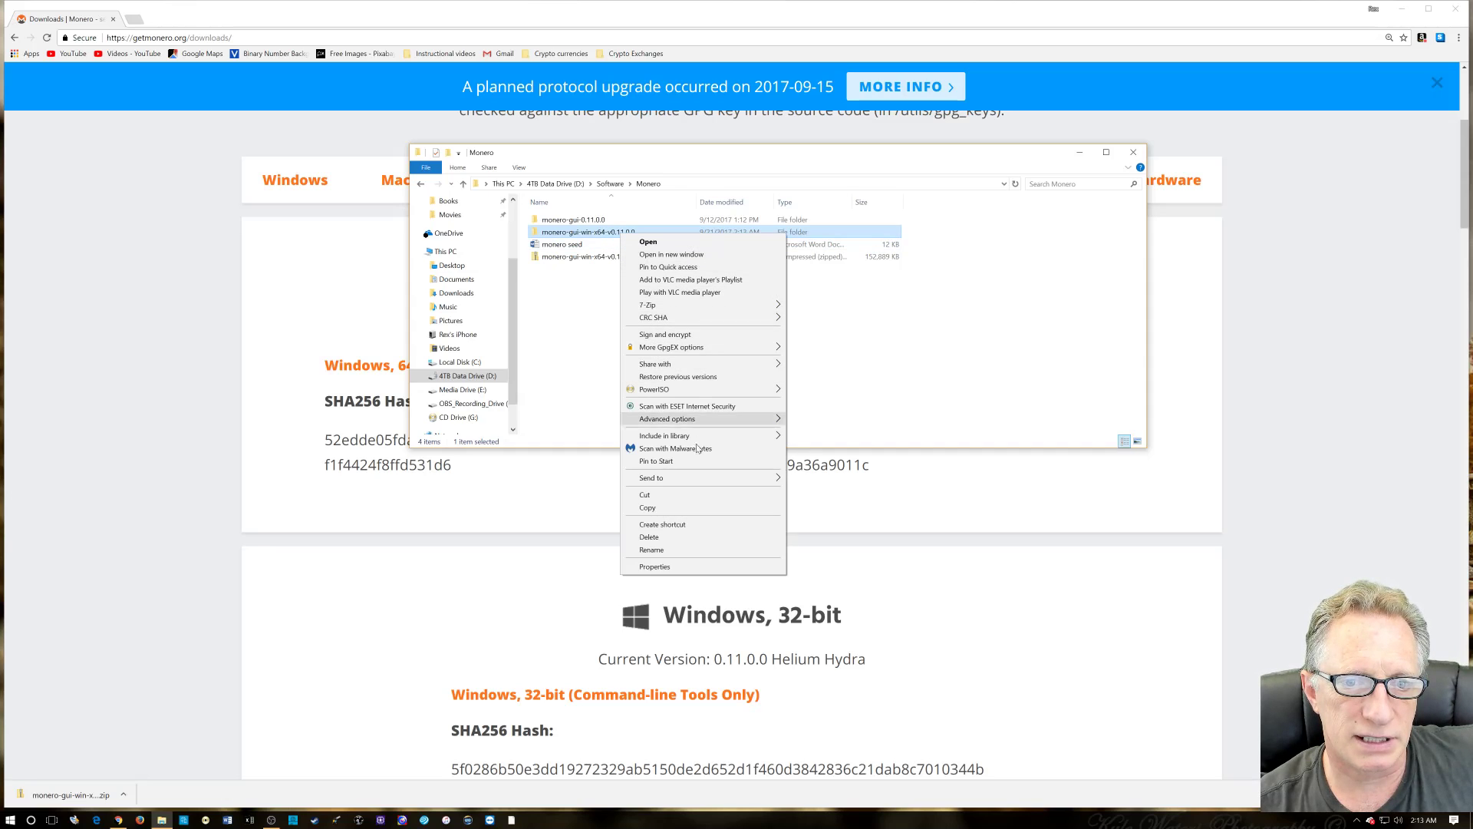
left_click(706, 536)
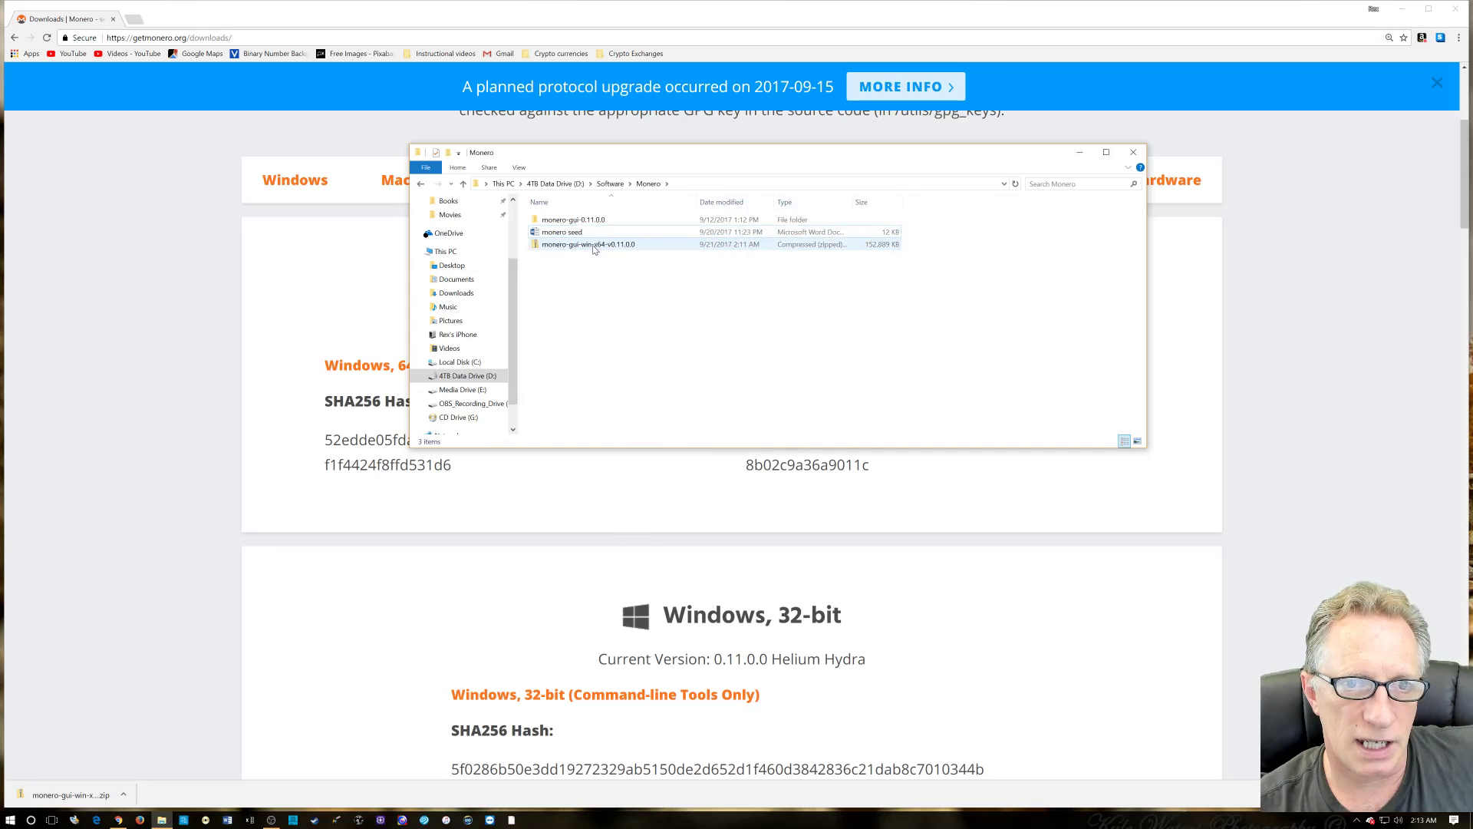
right_click(593, 249)
left_click(681, 516)
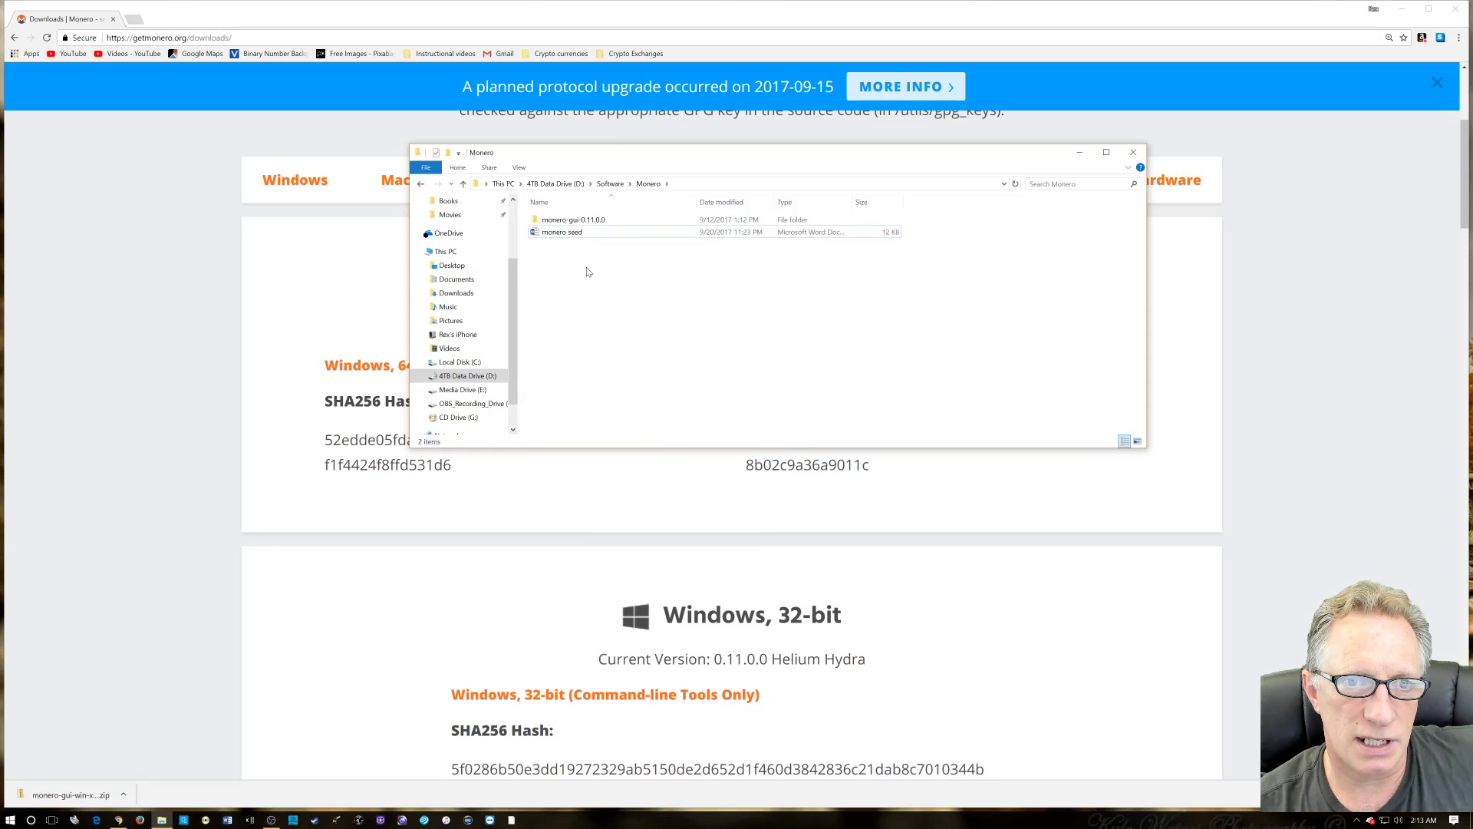
Pin monero-wallet-gui from the monero-gui-0.11.0 folder to the taskbar and launch it.
double_click(606, 220)
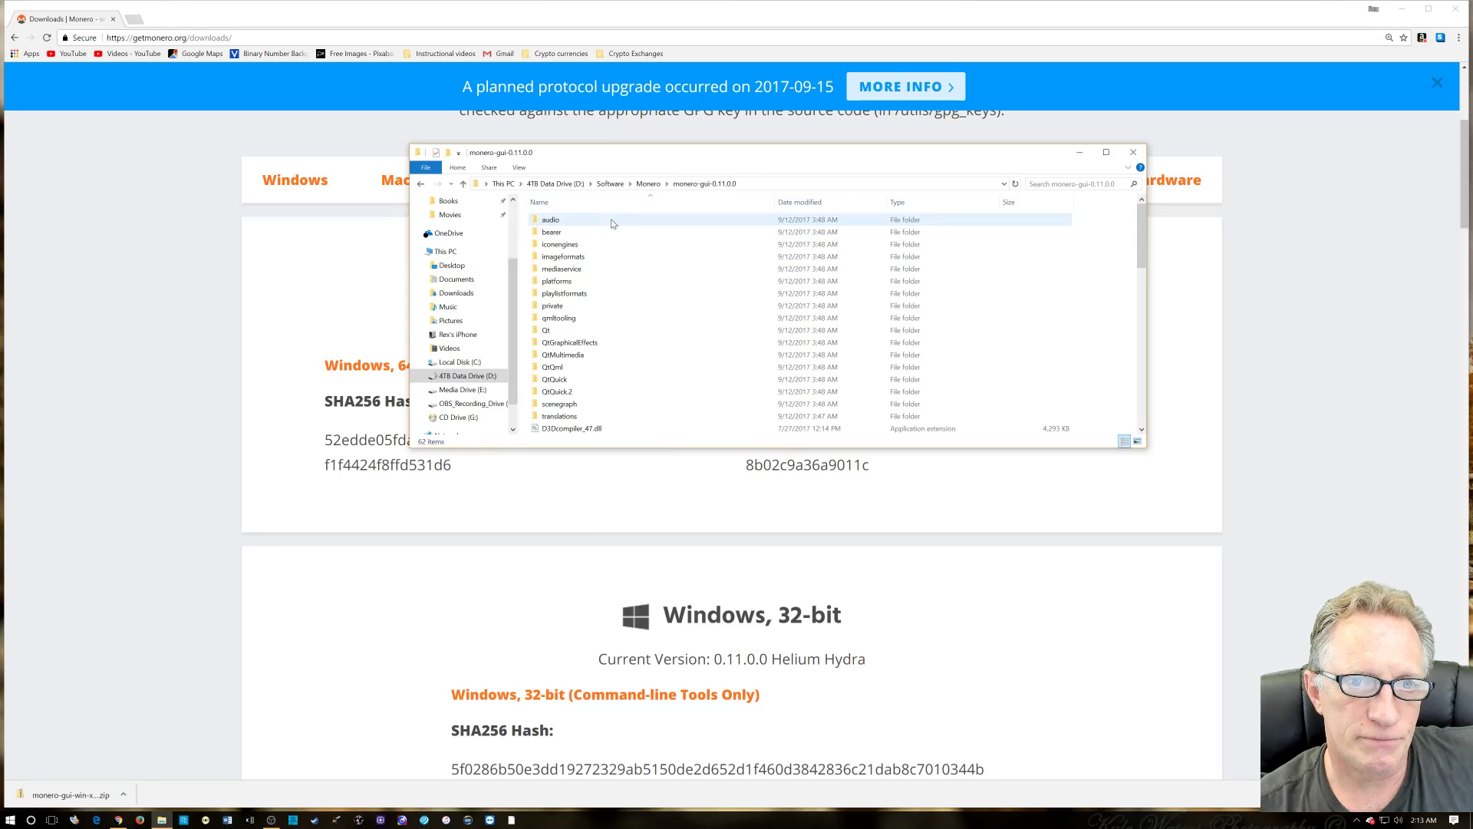
left_click_drag(1142, 232, 1147, 384)
right_click(566, 288)
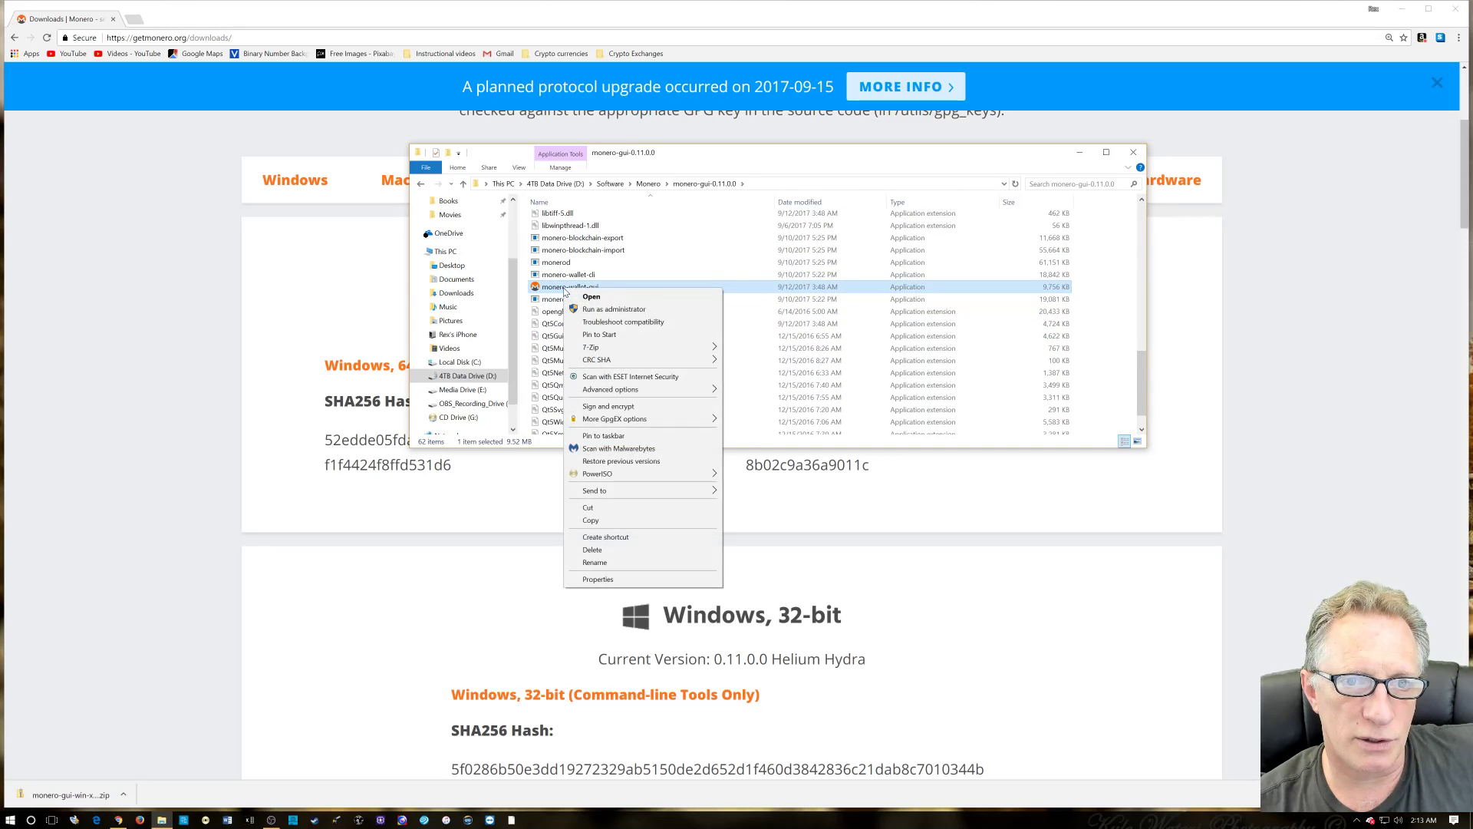
left_click(634, 439)
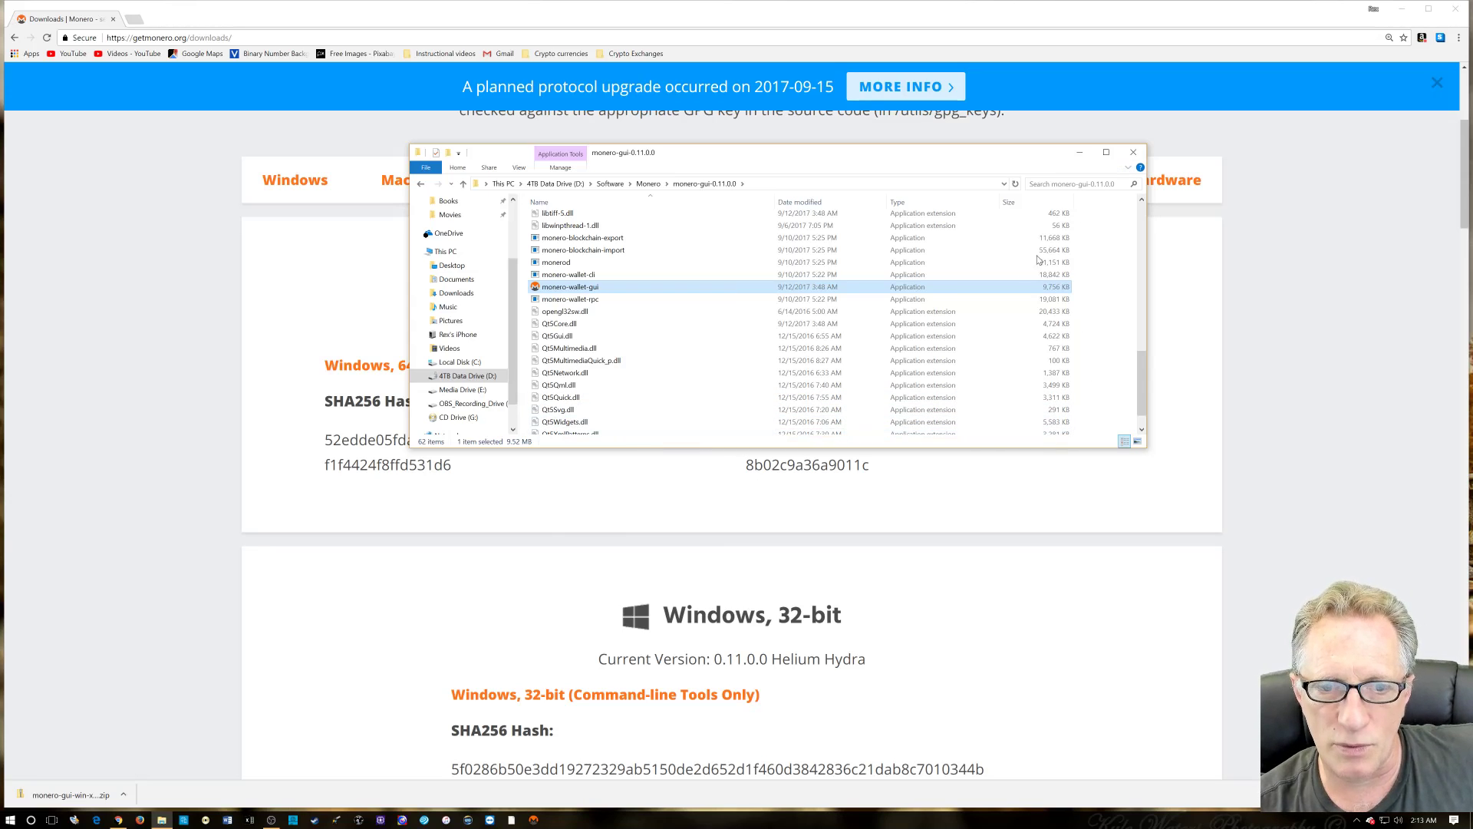
left_click(536, 818)
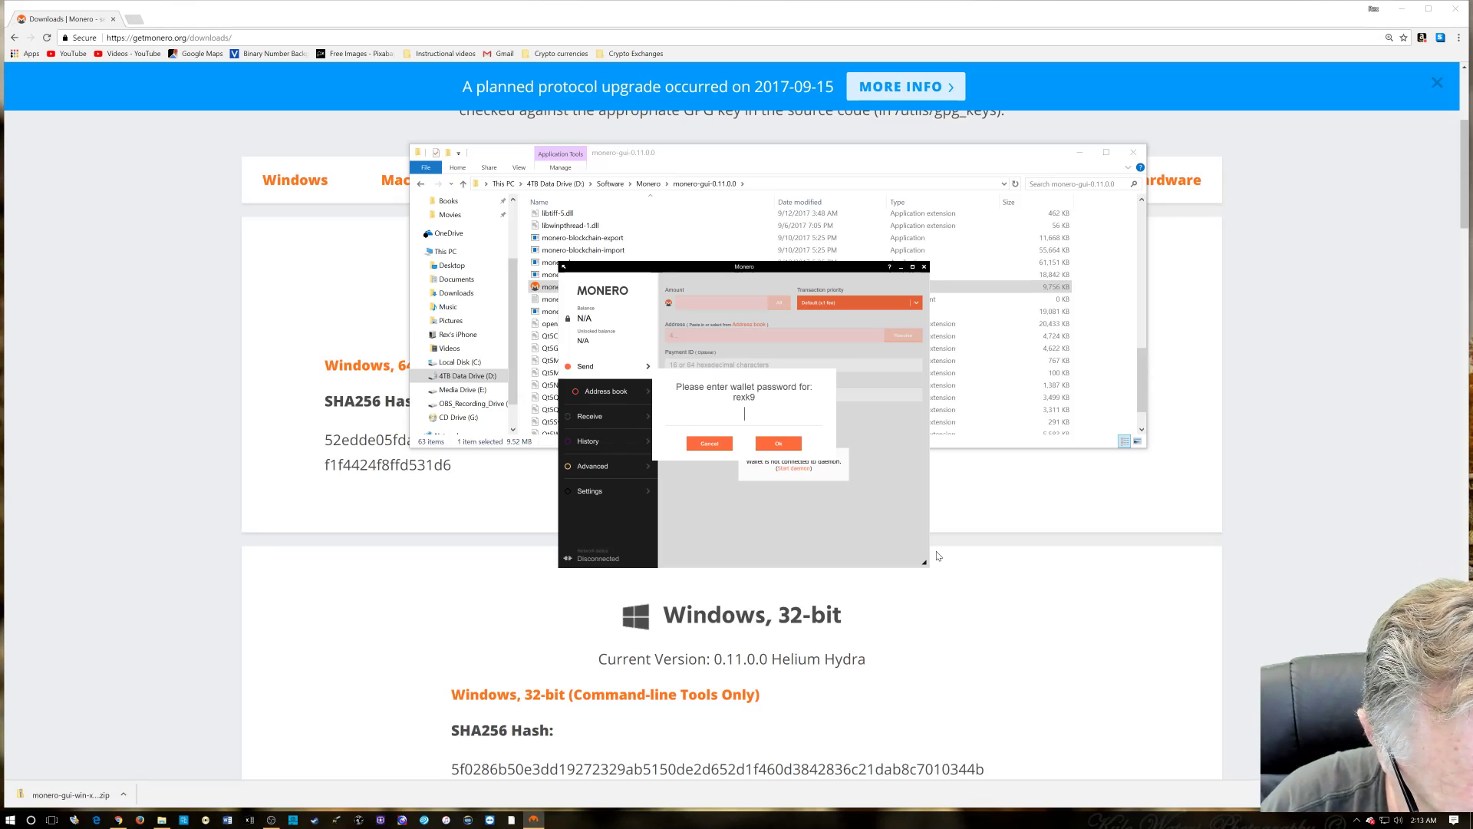
Enter the wallet password, correcting a false start, and submit it to unlock the wallet.
type("••")
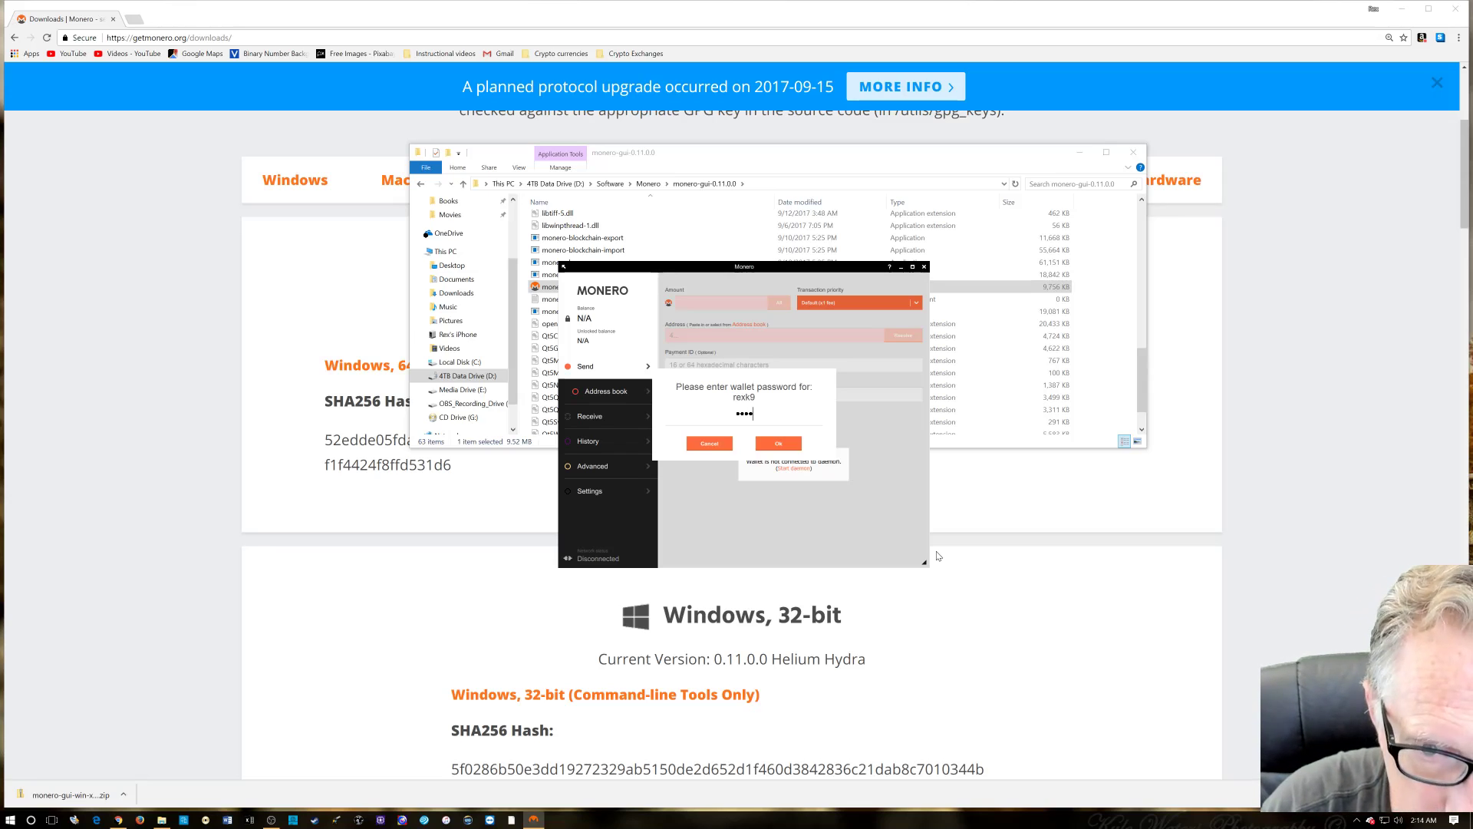
key("BackSpace")
key("BackSpace")
key("BackSpace")
key("BackSpace")
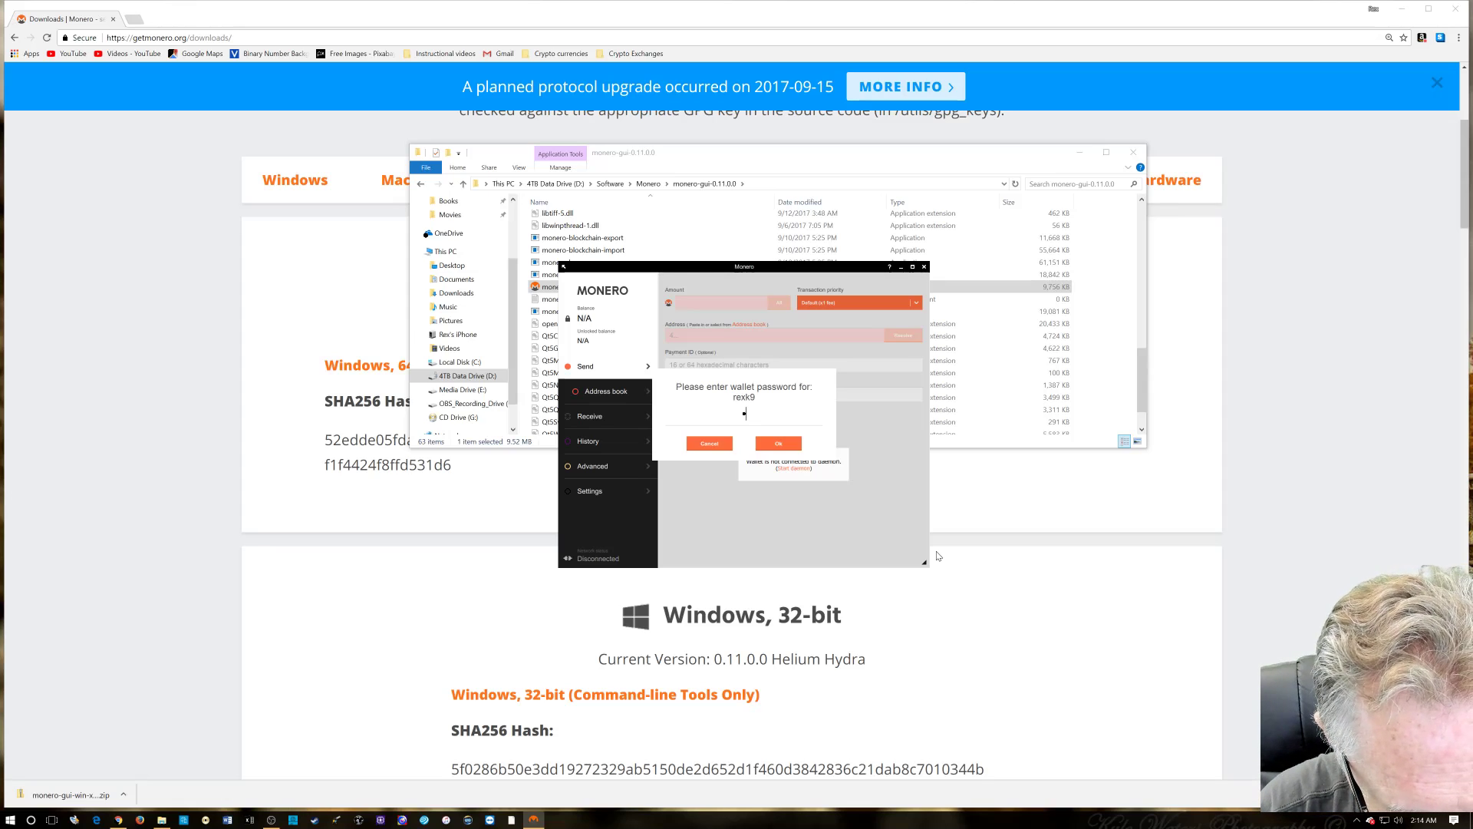
type("••••••••••")
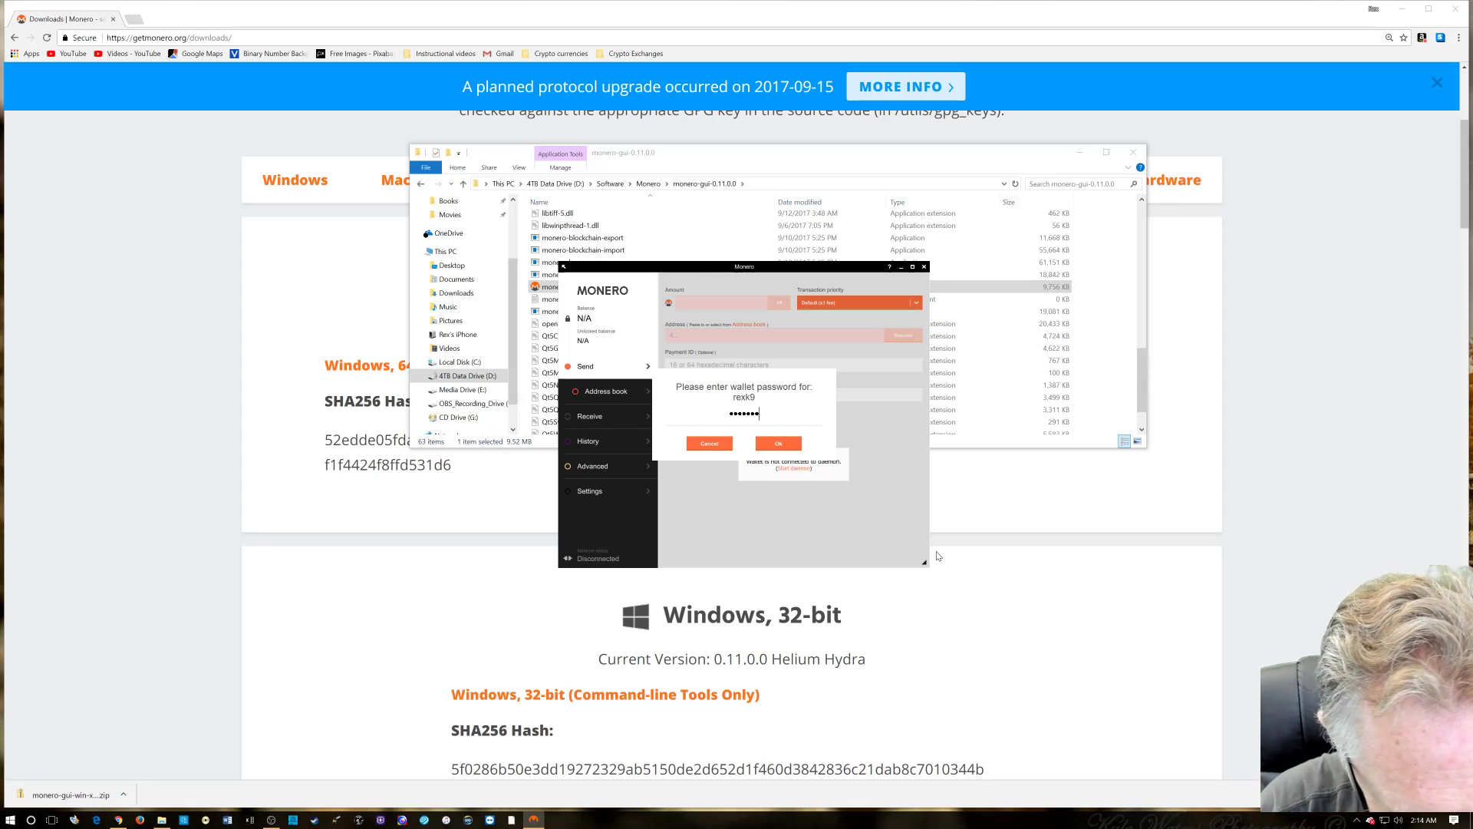
key("Return")
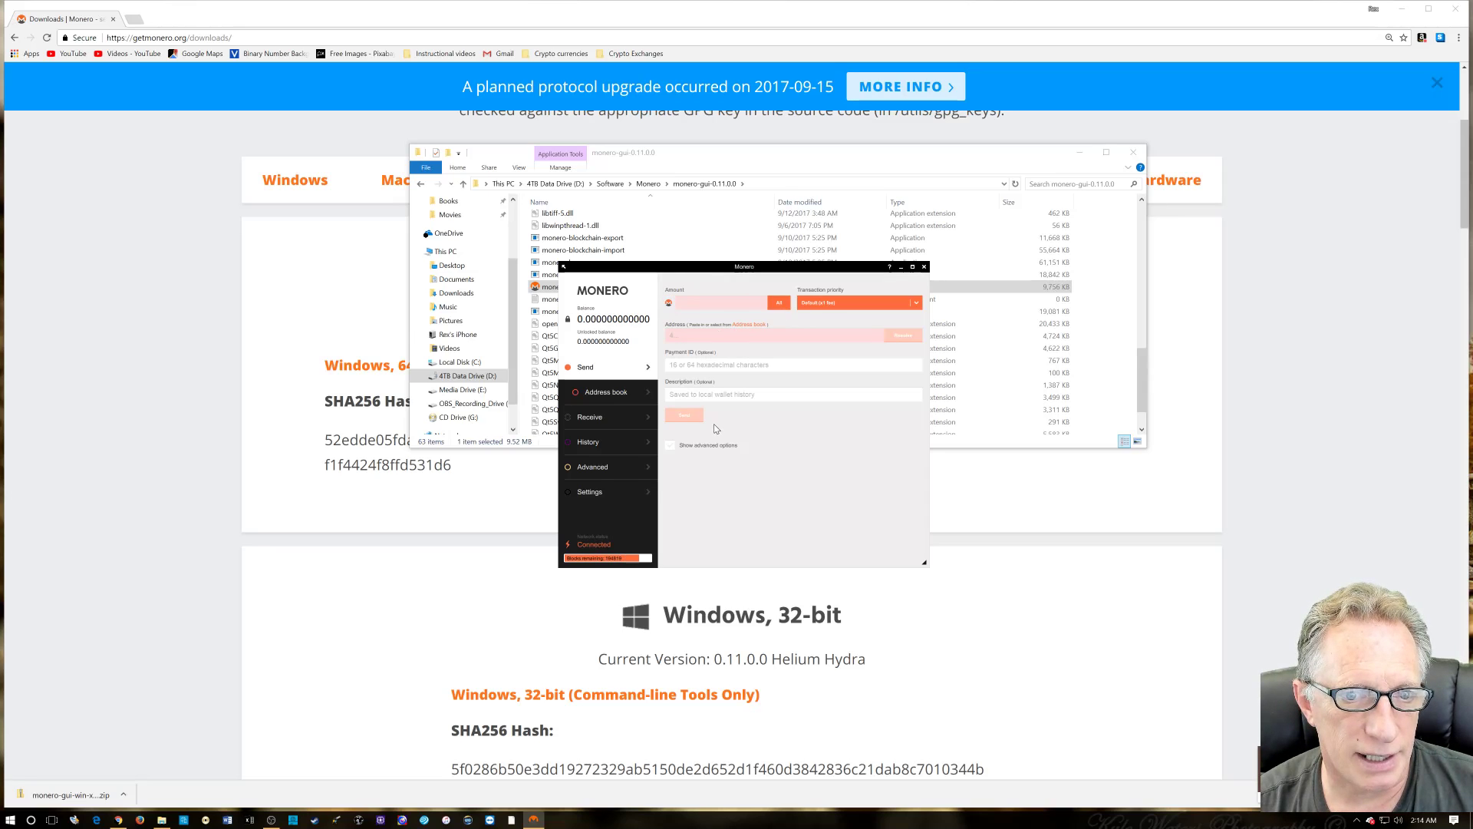
Close the open wallet from Settings and choose English (US) on the welcome screen.
left_click(595, 467)
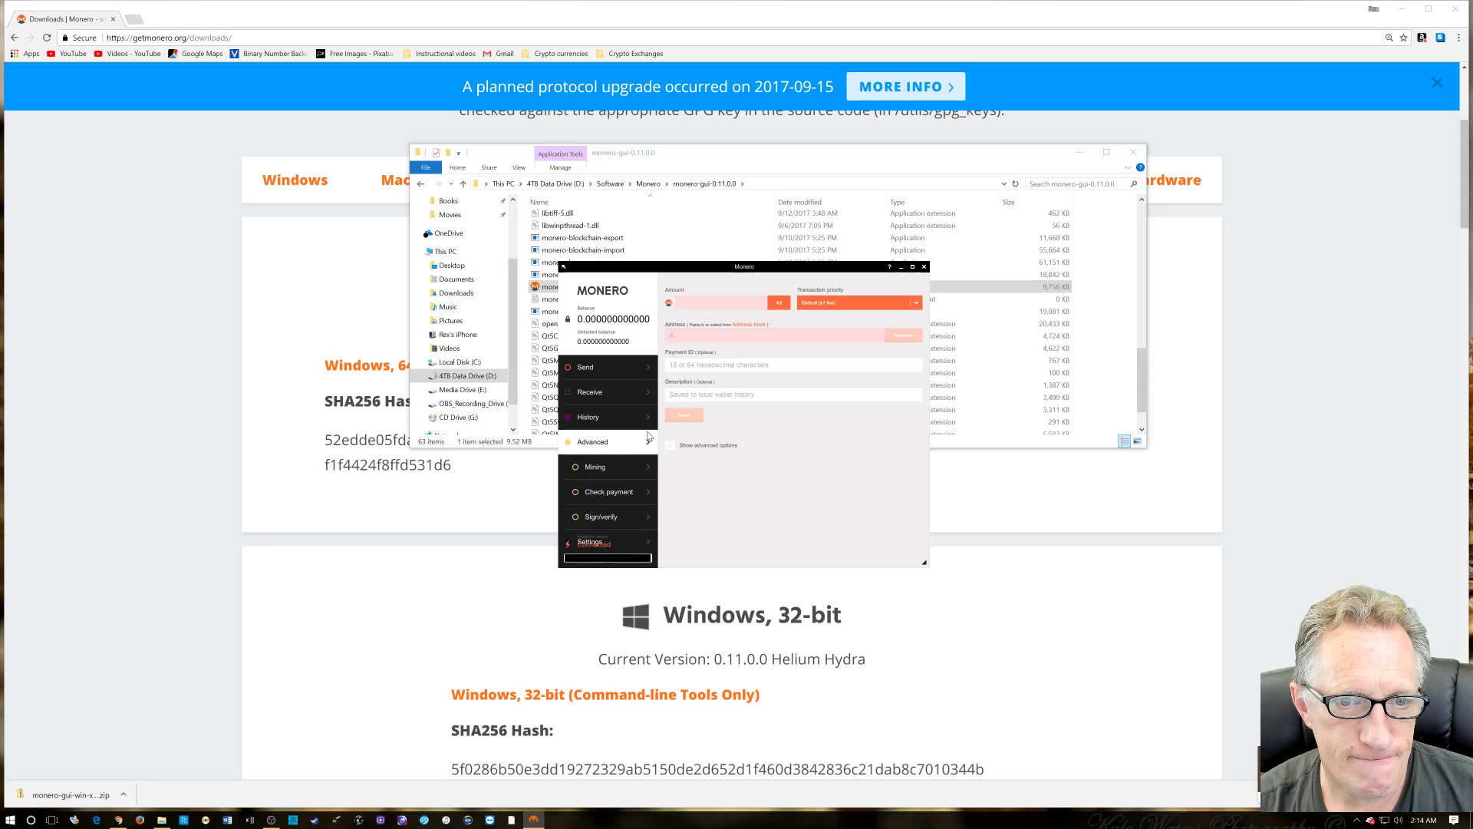
left_click(589, 418)
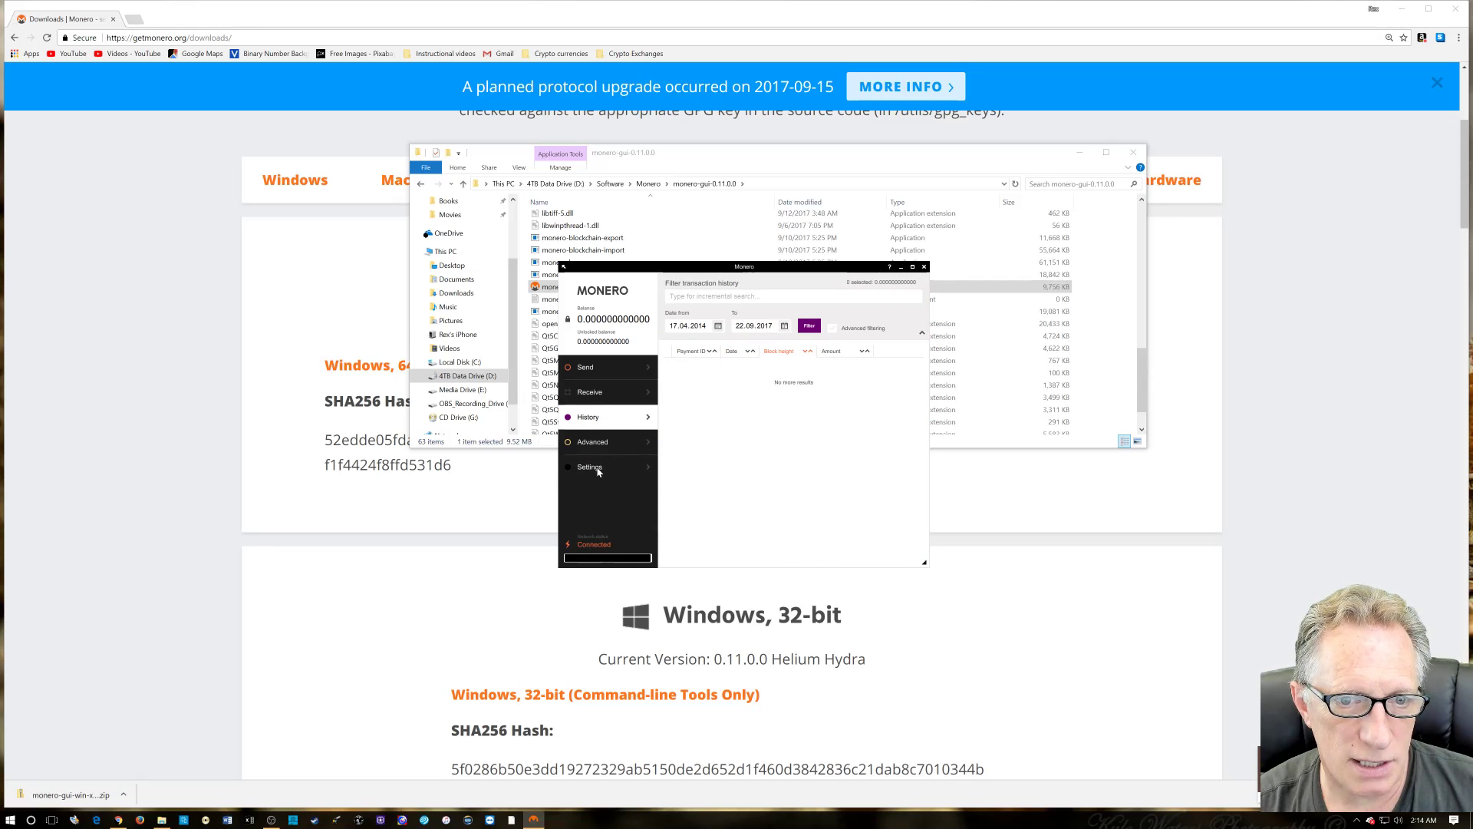
left_click(599, 470)
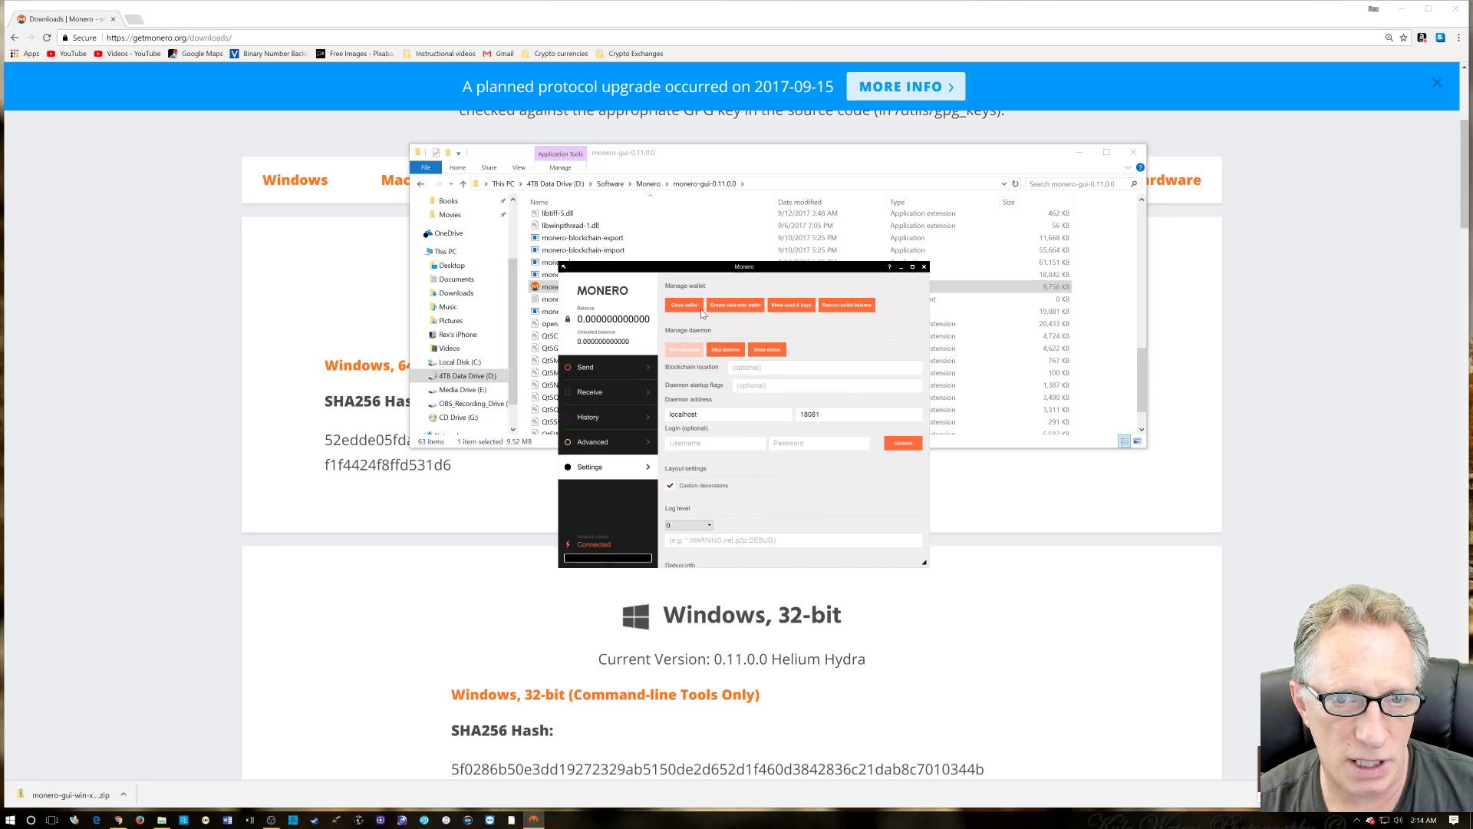
left_click(701, 306)
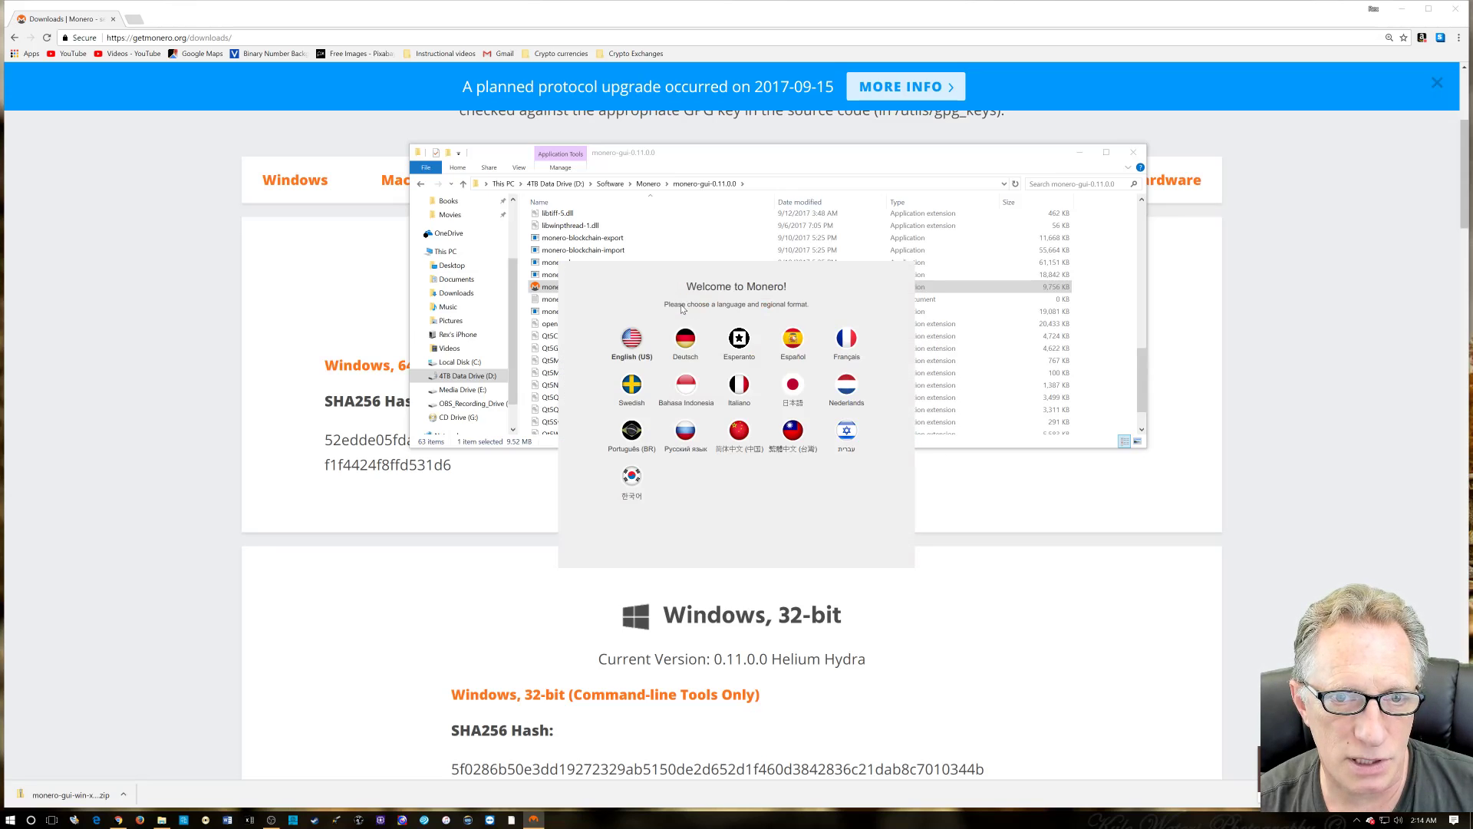
left_click(632, 341)
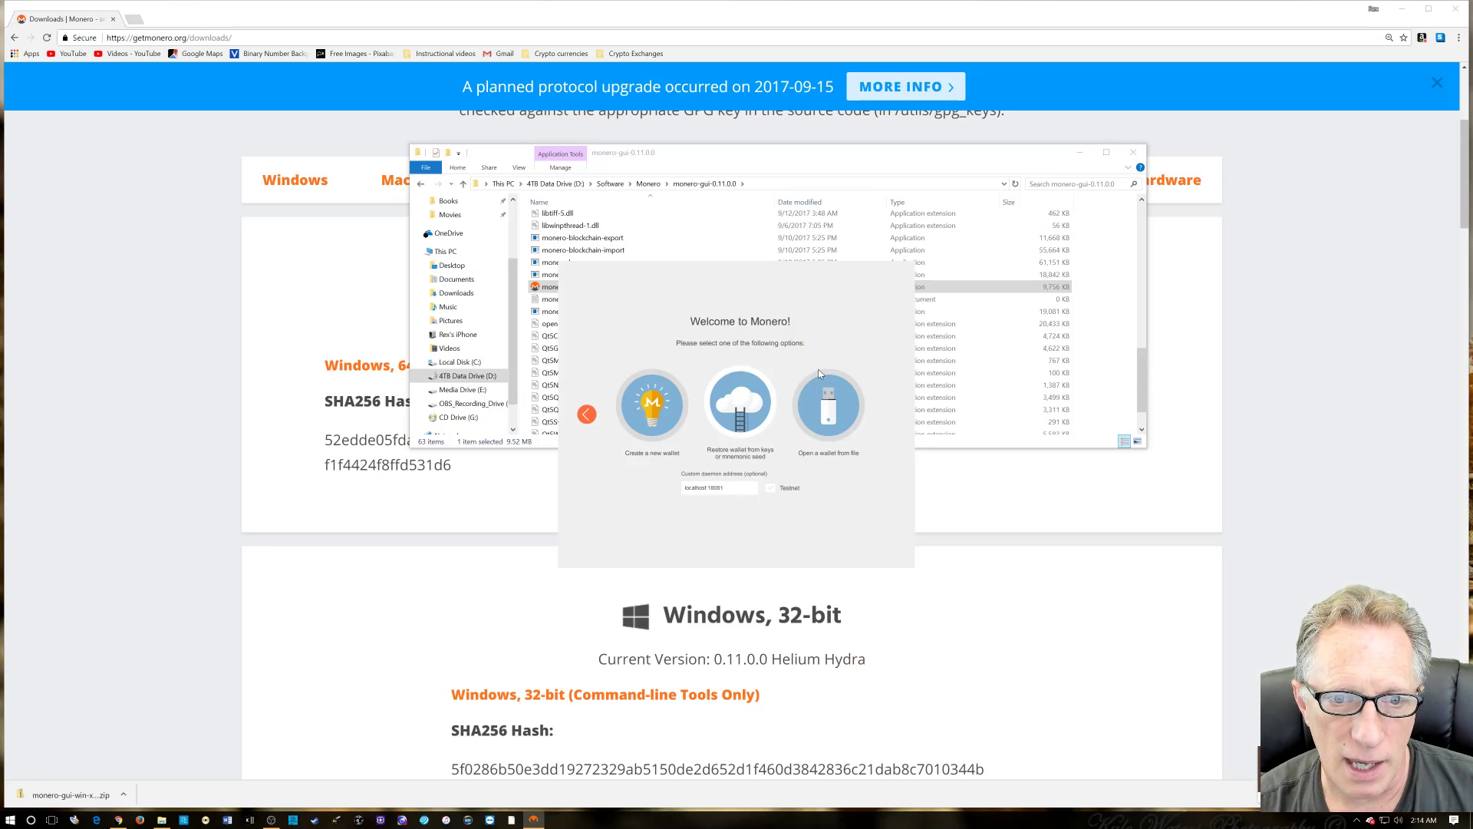
Start a new wallet with its 25-word seed, fix the duplicate-name error by renaming, and continue.
left_click(649, 412)
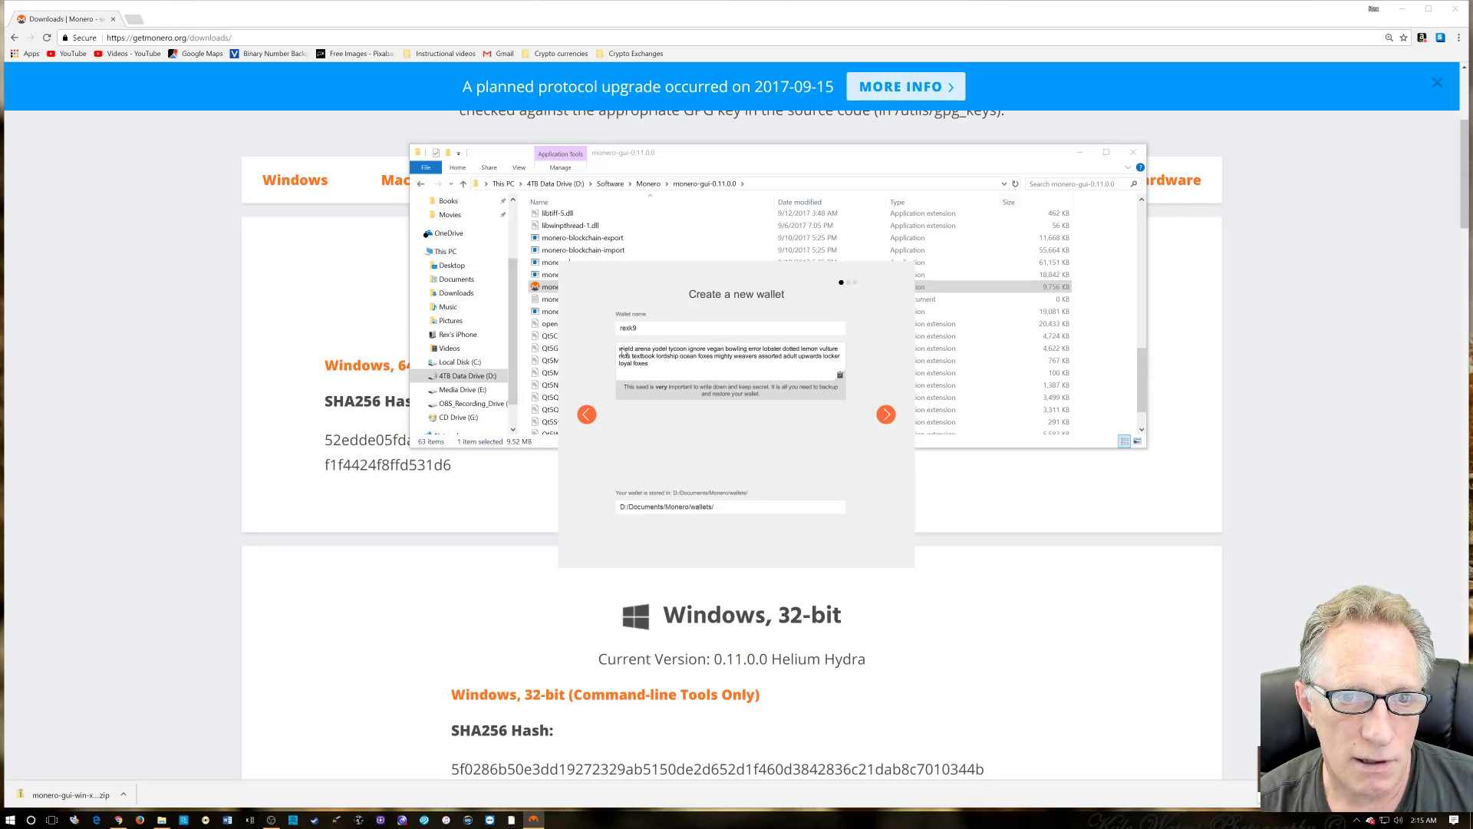
left_click_drag(618, 352, 658, 369)
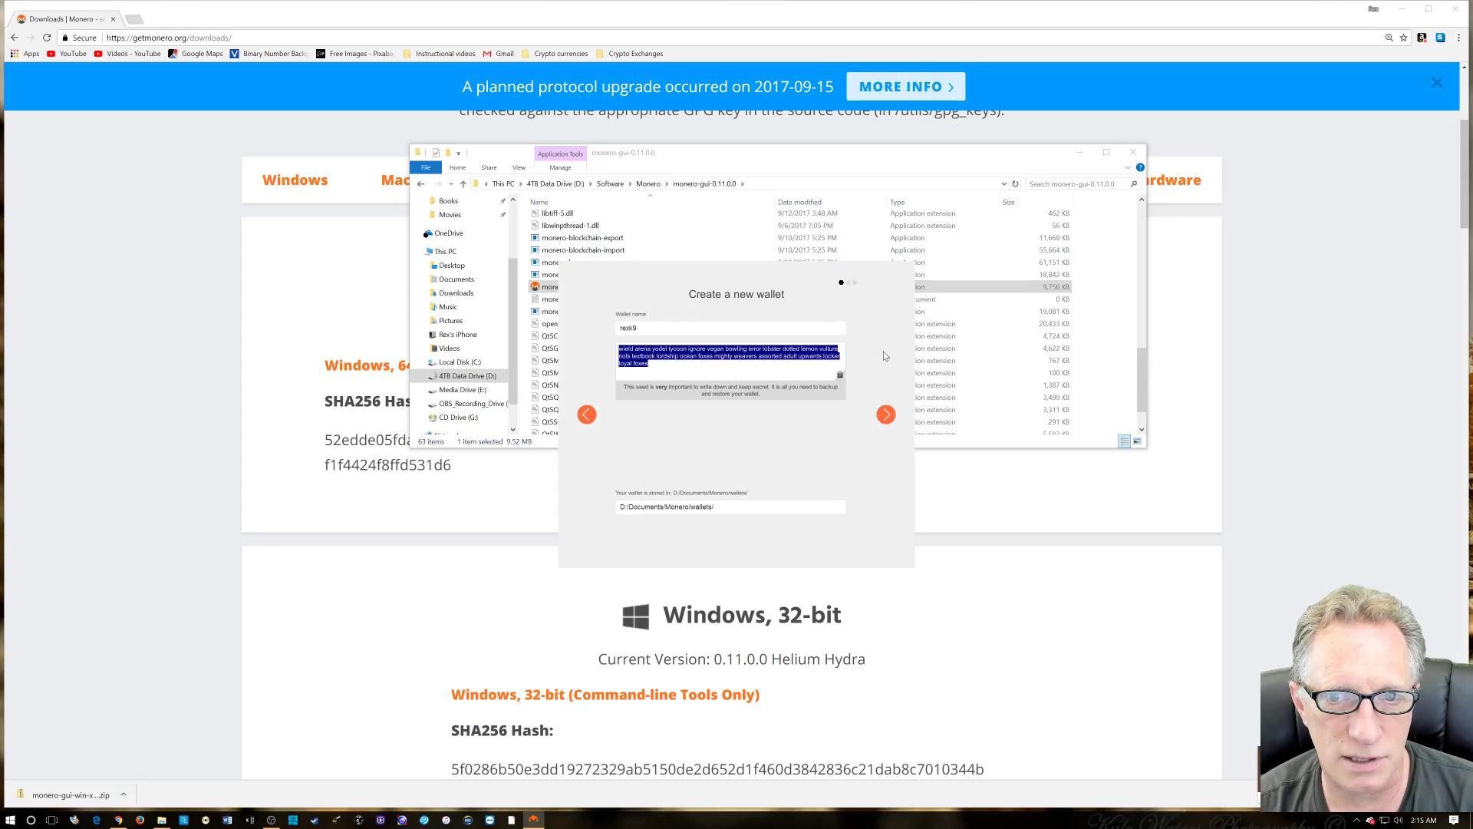
left_click(886, 415)
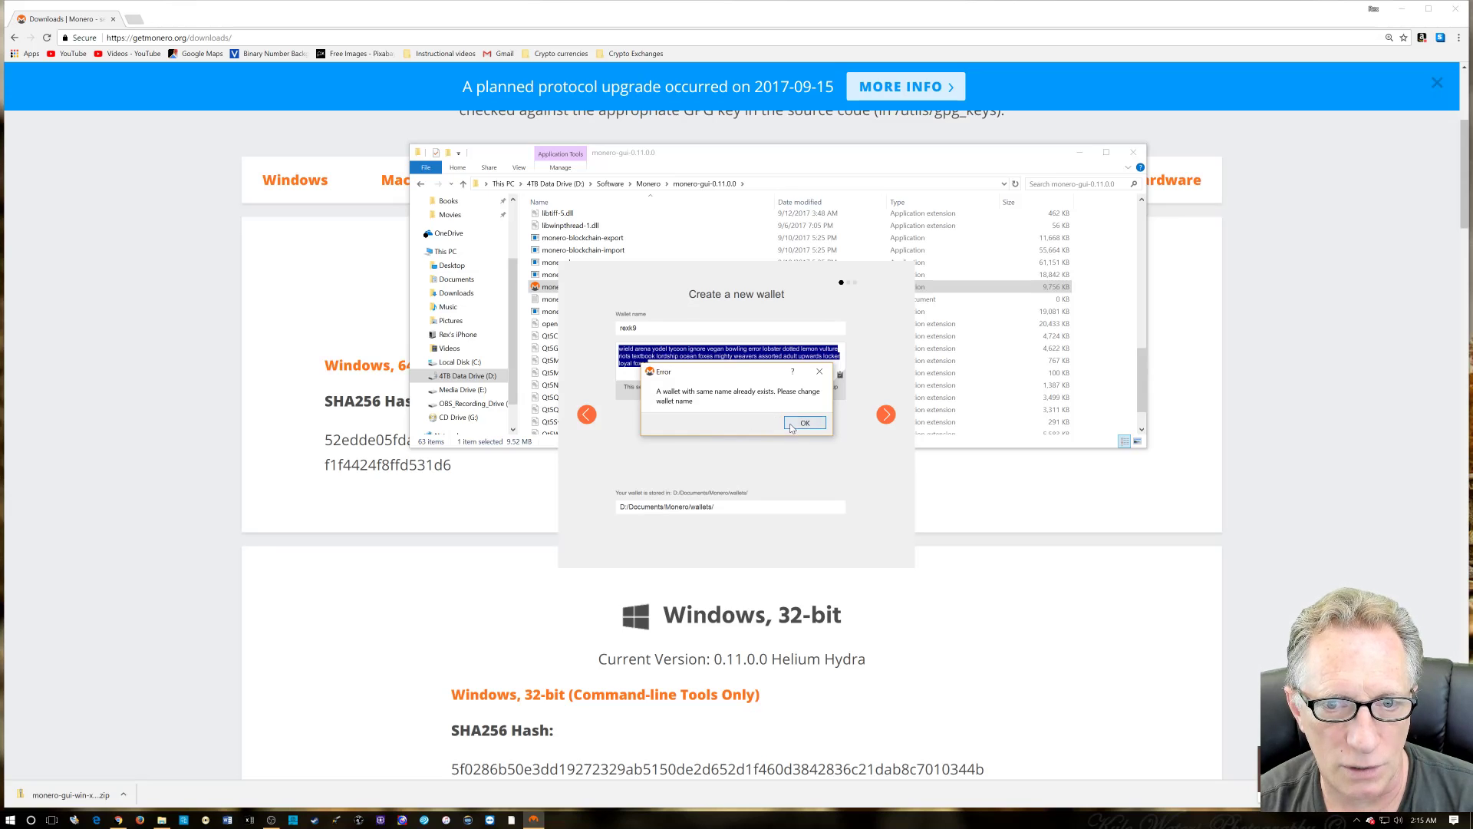
left_click(804, 424)
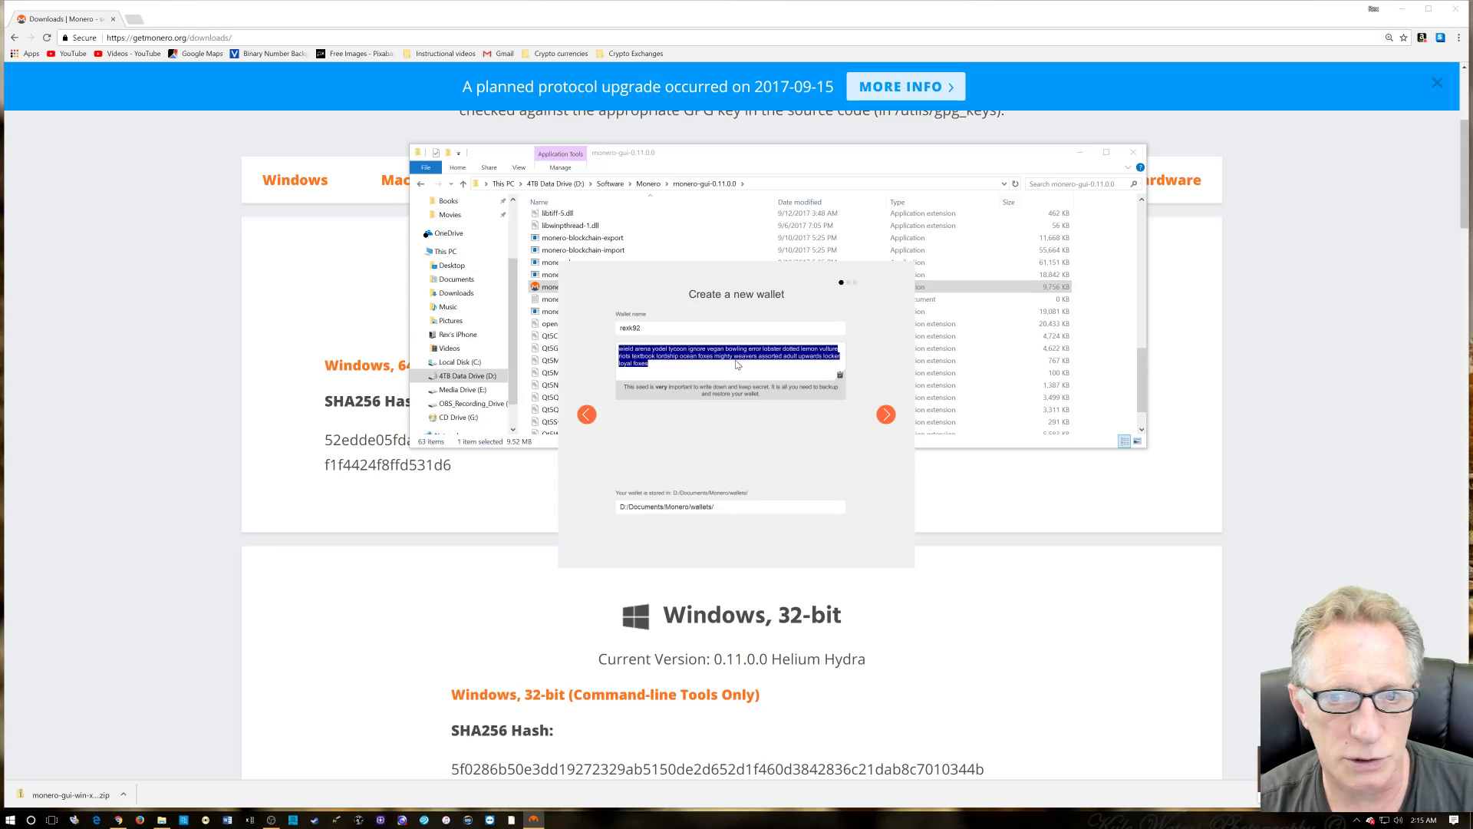
left_click(886, 414)
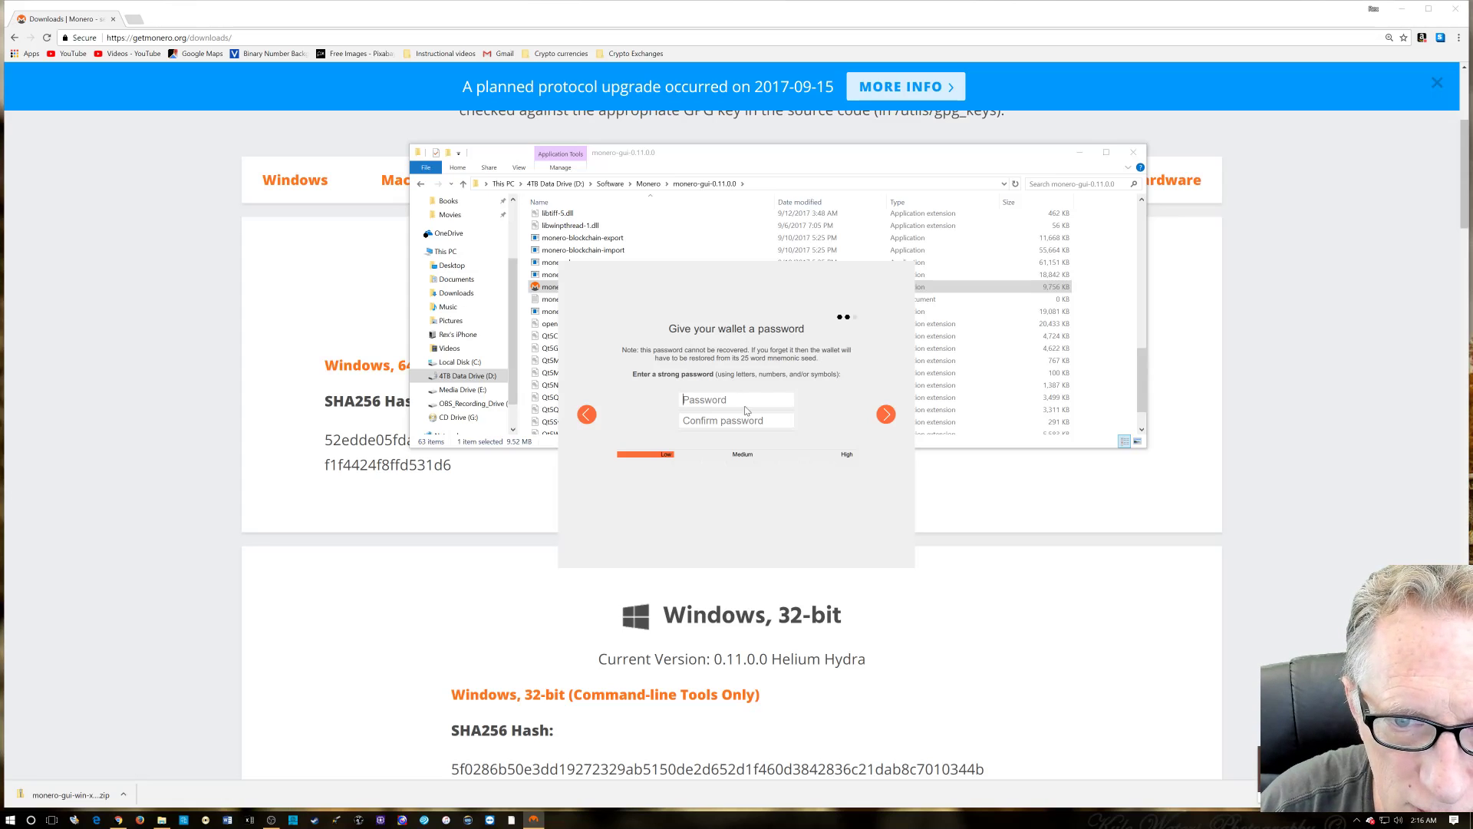
Enter and confirm the wallet password, then finish the summary with USE MONERO to open the wallet.
type("••")
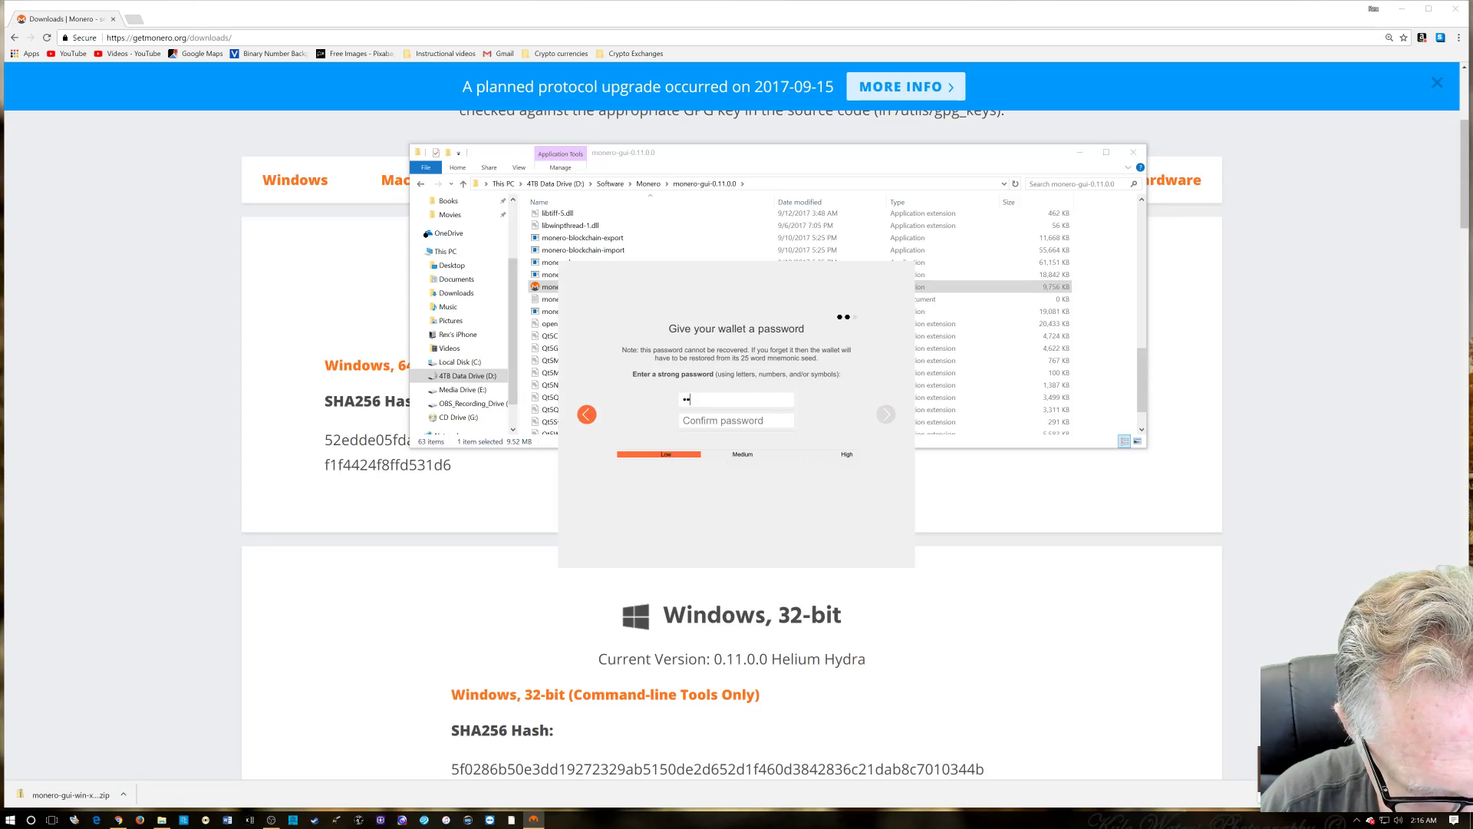
type("•••")
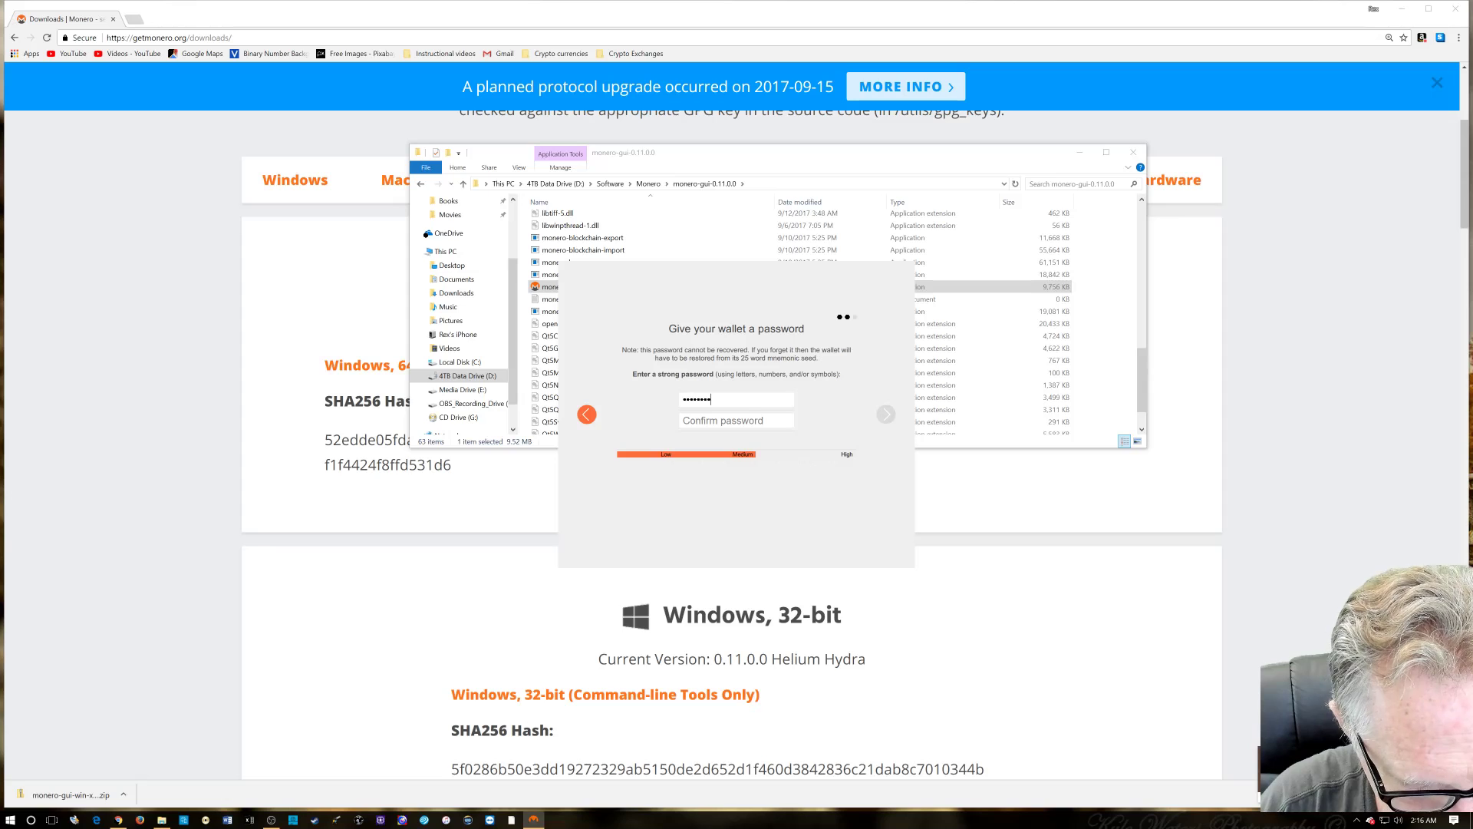
type("••")
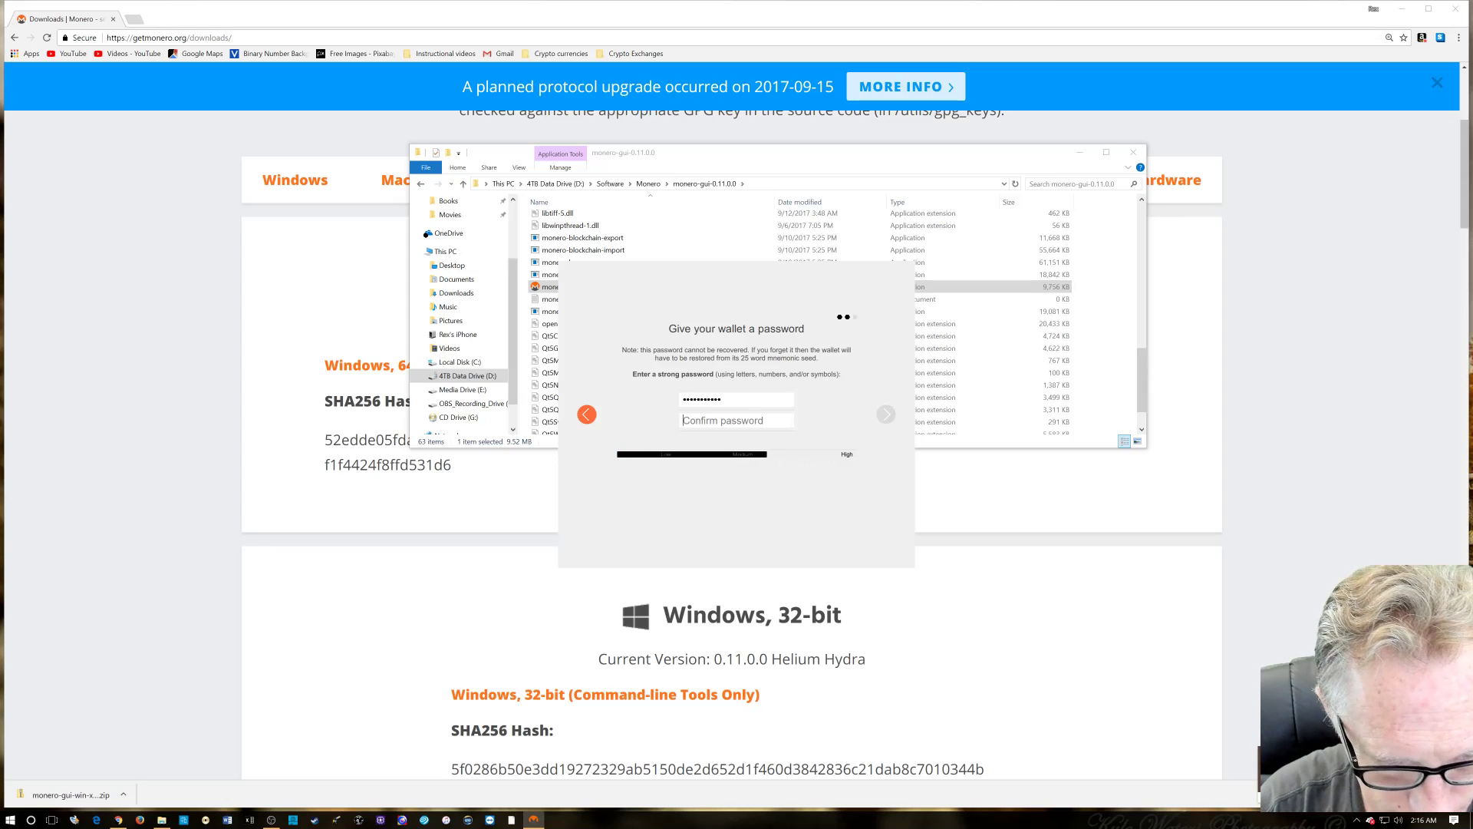
type("•")
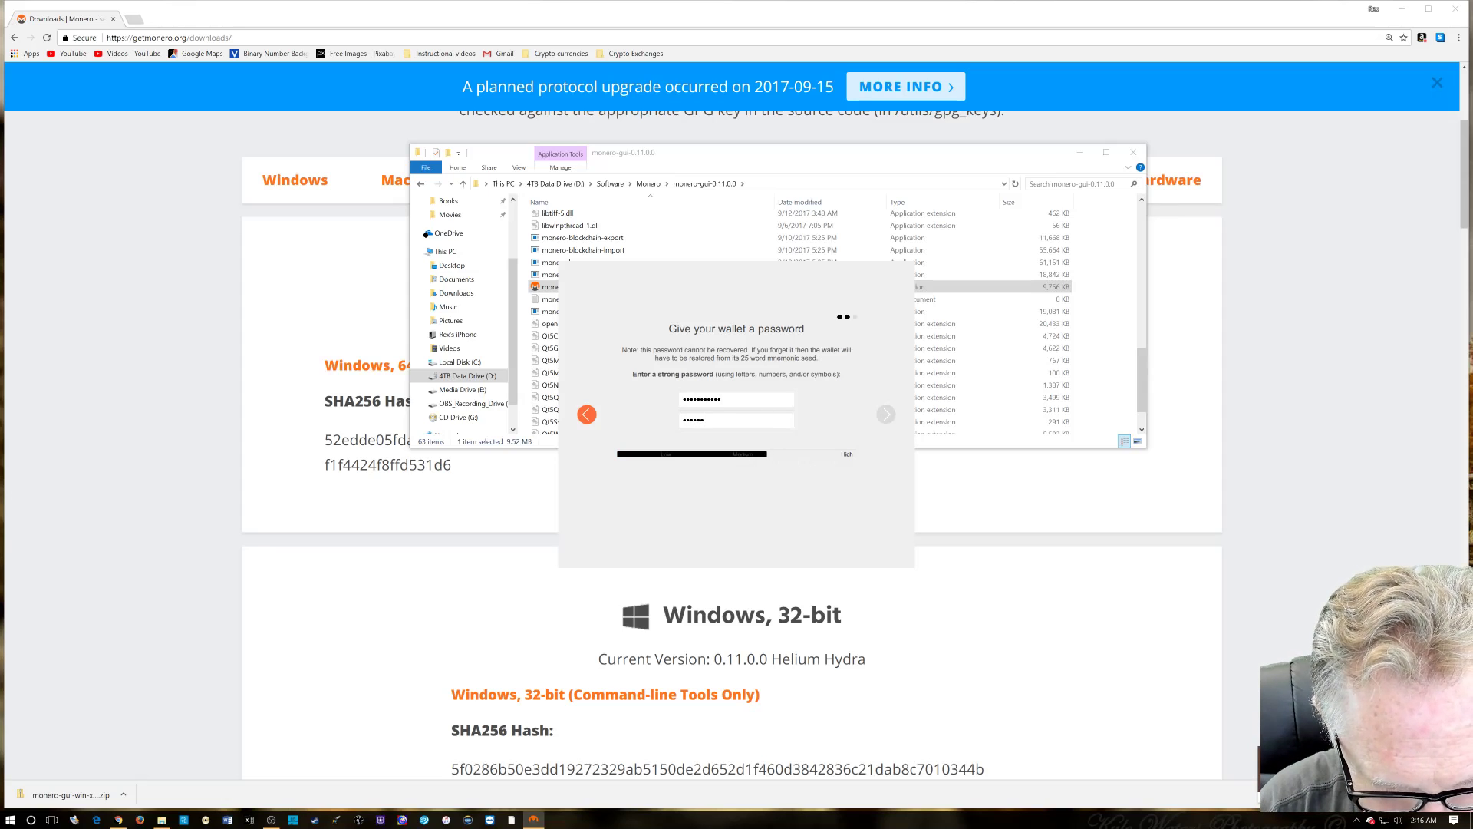
type("••••••••••")
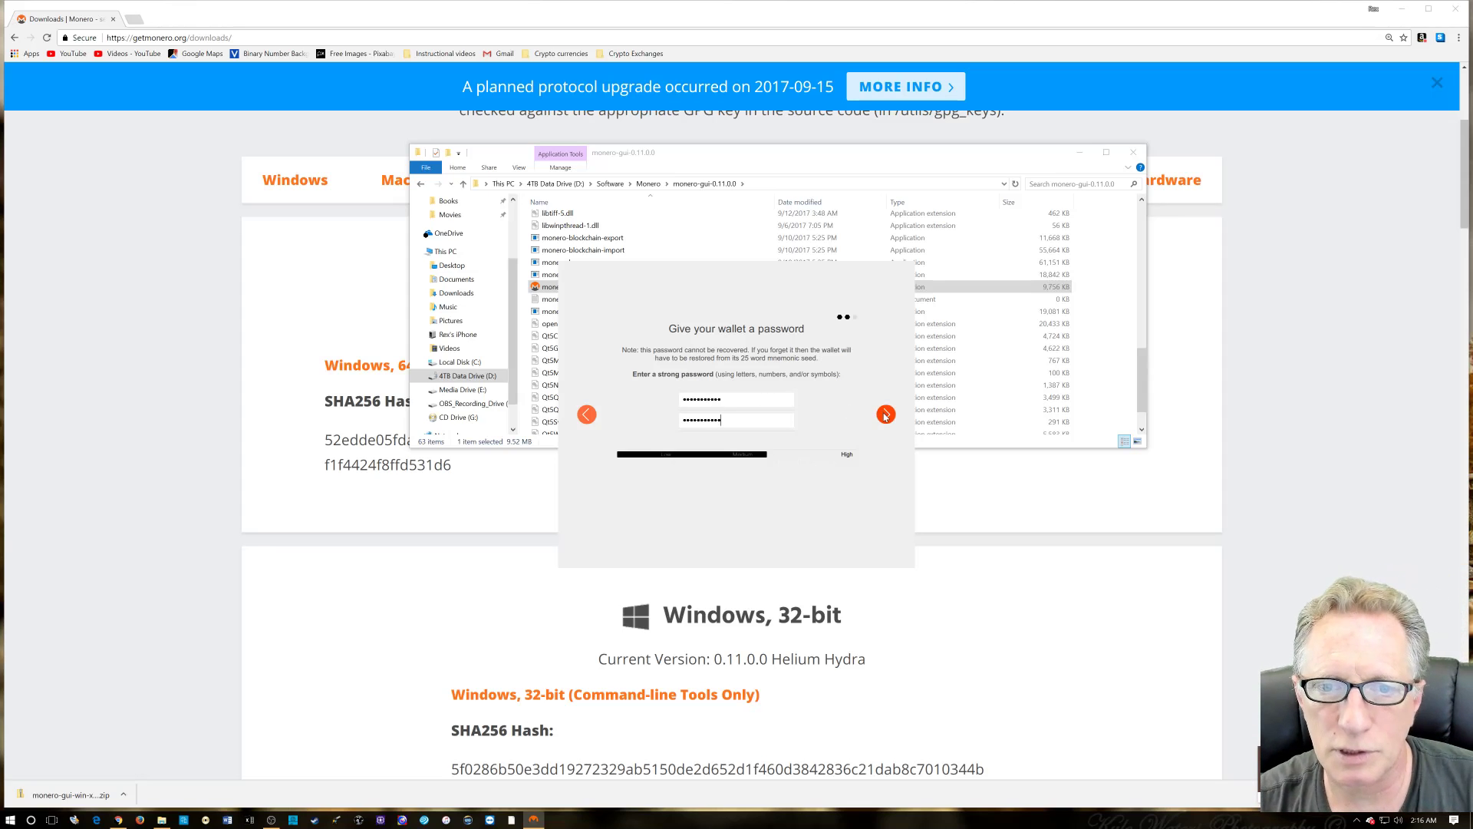
left_click(886, 414)
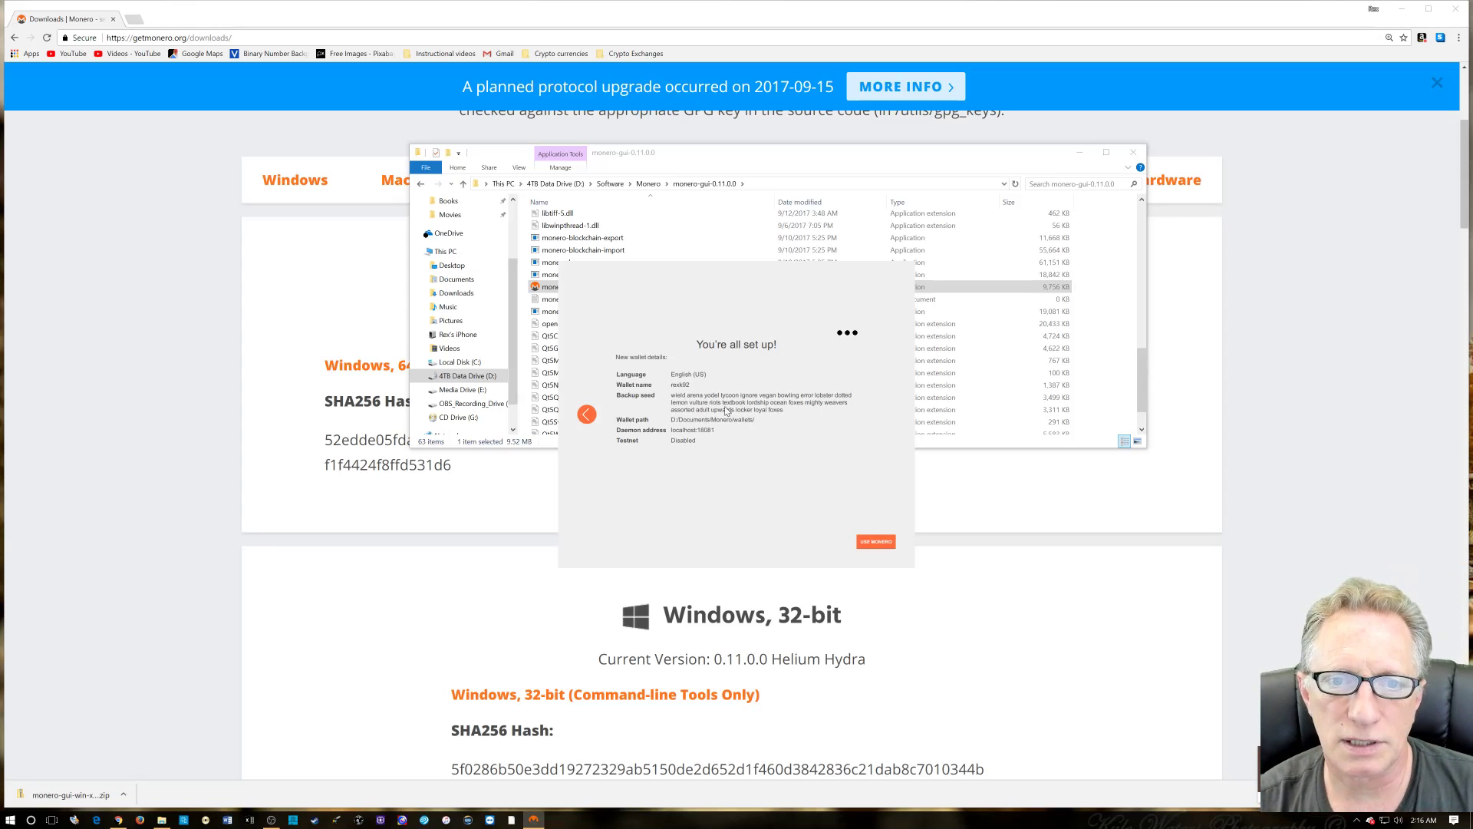
left_click(877, 542)
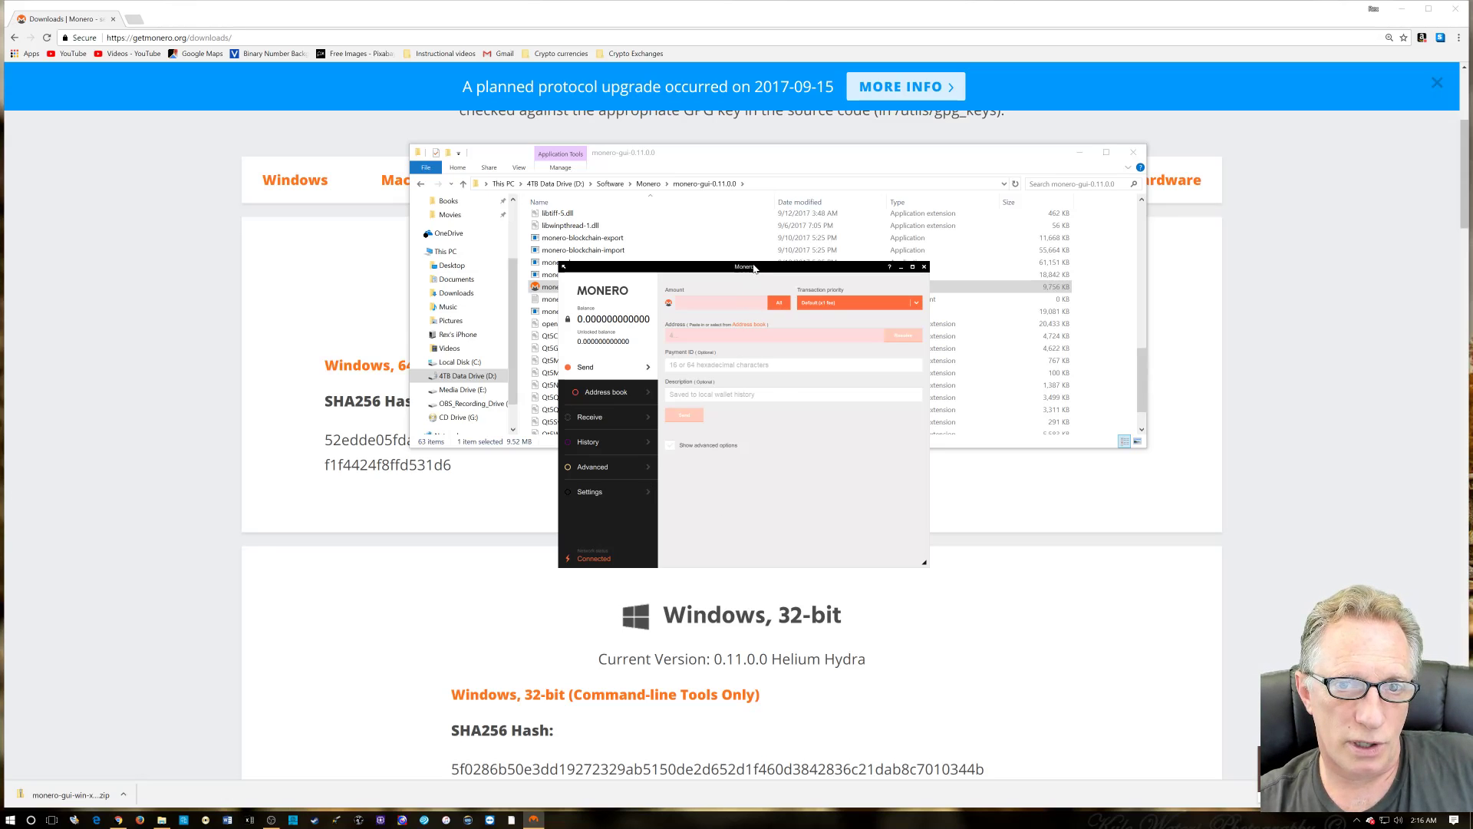
Nudge the window up-left and open the Receive page showing the wallet address and QR code.
mouse_move(755, 269)
left_mouse_down()
mouse_move(720, 238)
mouse_move(743, 266)
left_mouse_up()
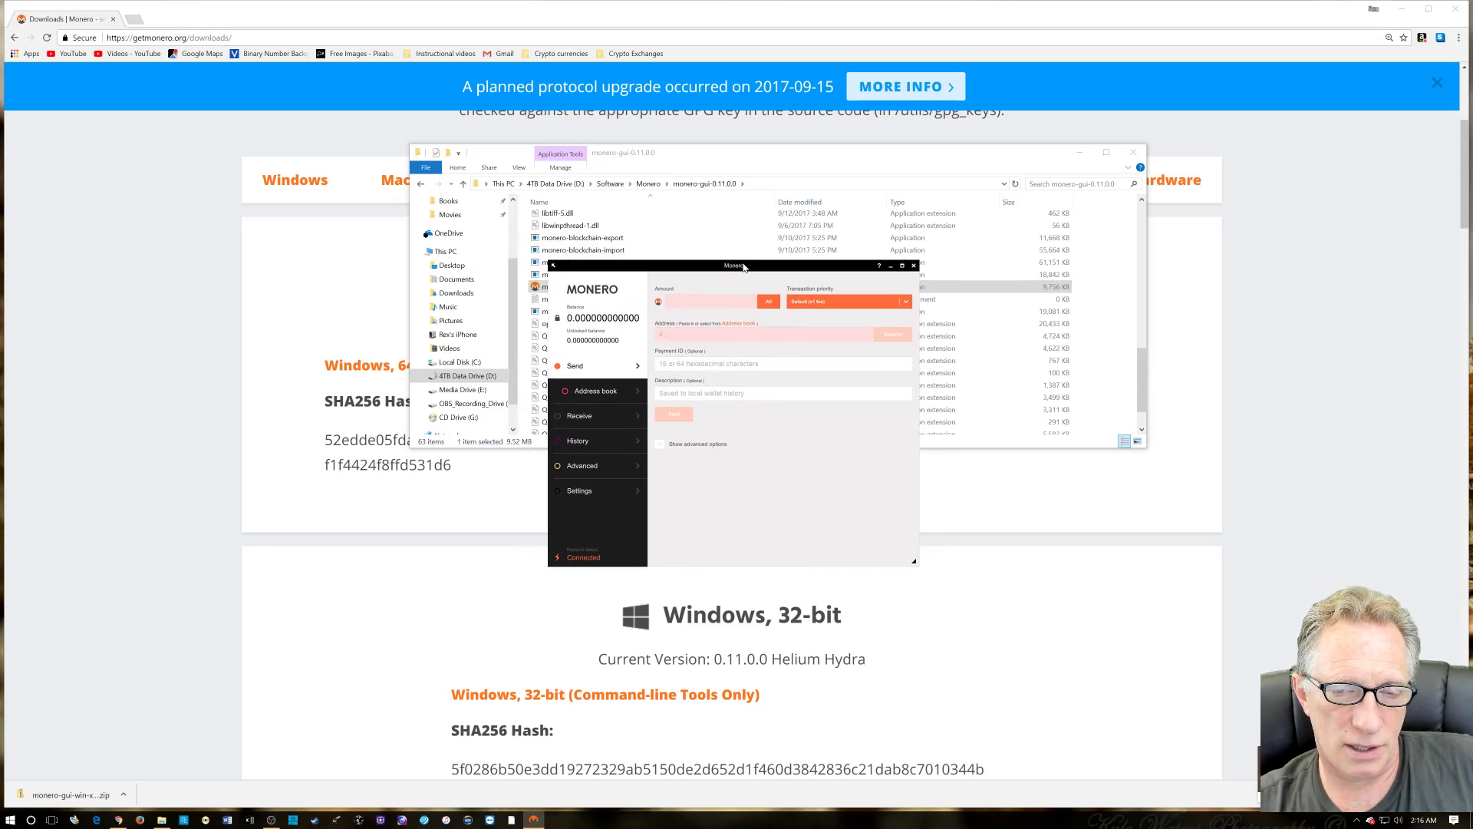
left_click(581, 416)
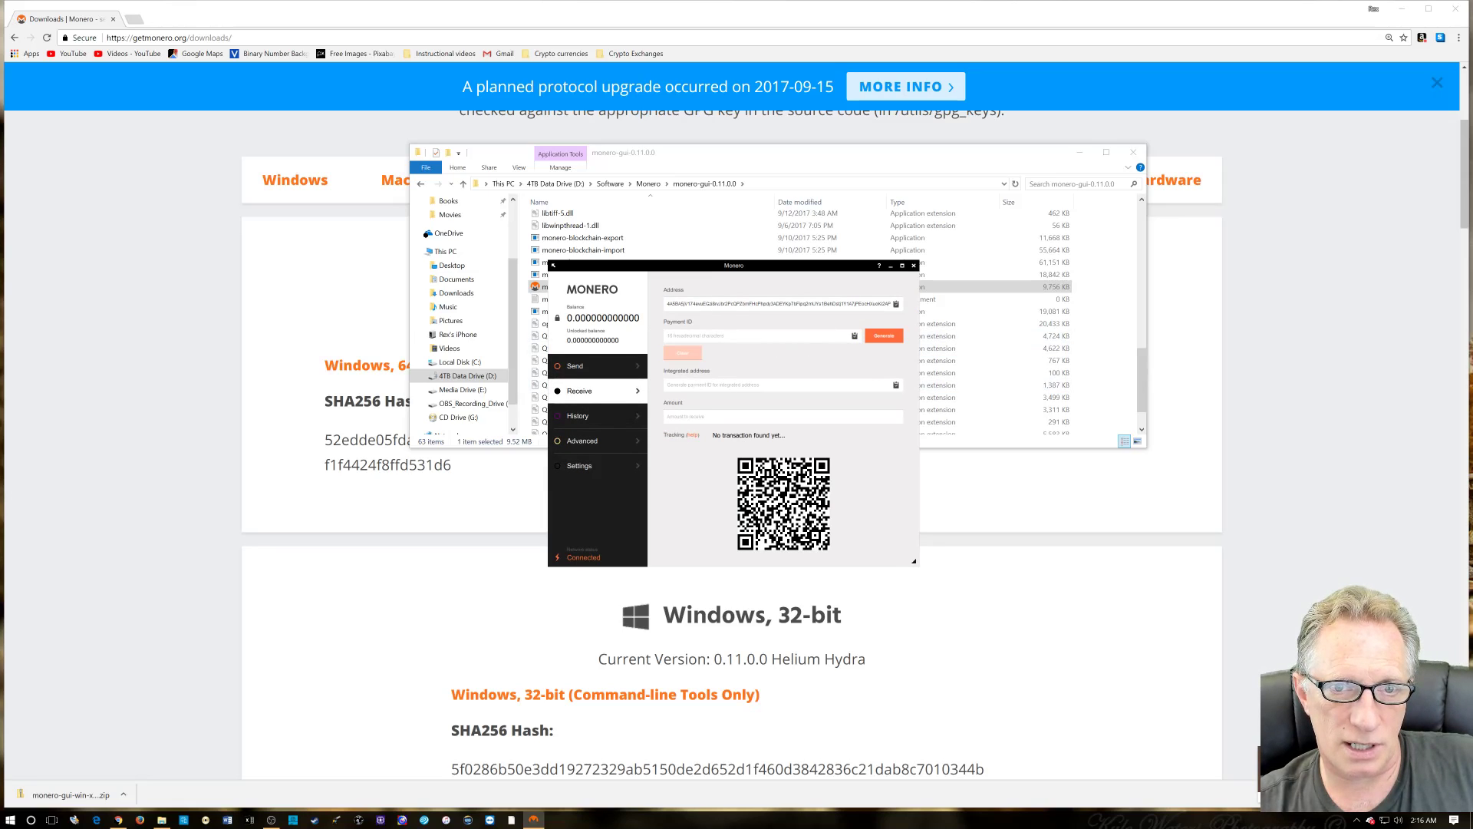